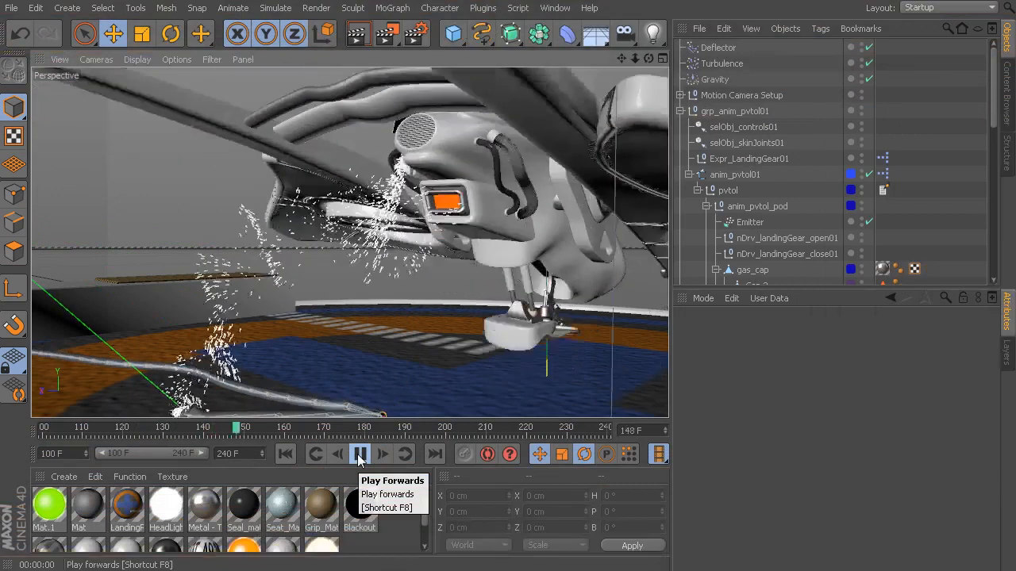
Step: Play the particle animation from the first frame, stop around frame 150 and check the emission in an interactive render region
click(359, 454)
alt+drag(341, 206, 338, 325)
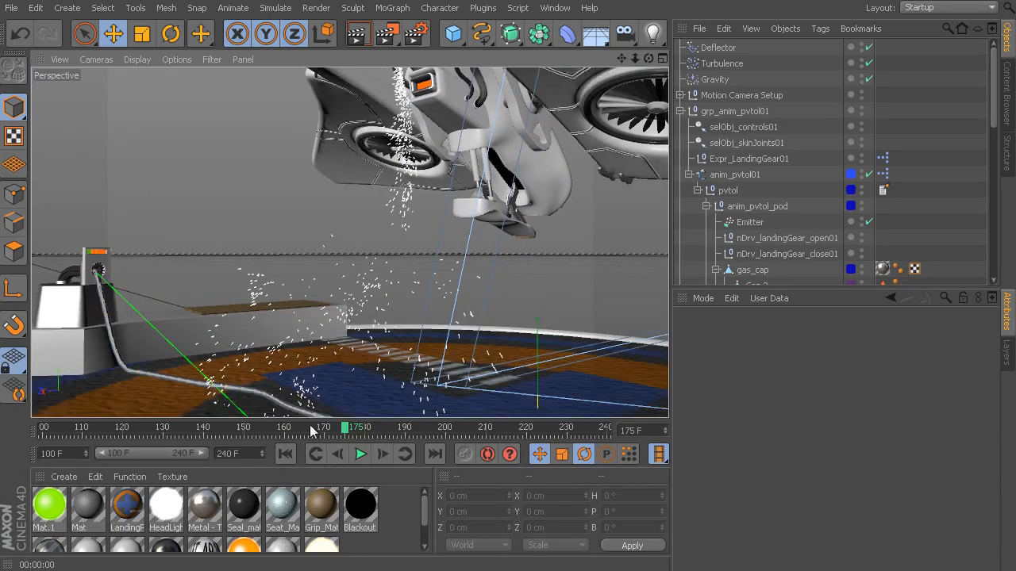
click(285, 454)
alt+drag(305, 339, 349, 343)
click(359, 454)
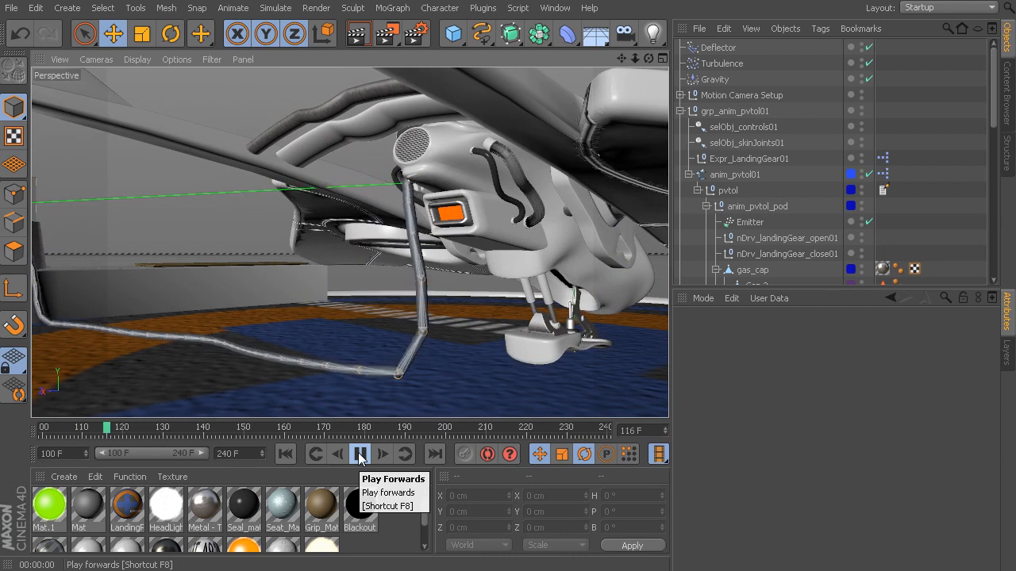
click(359, 454)
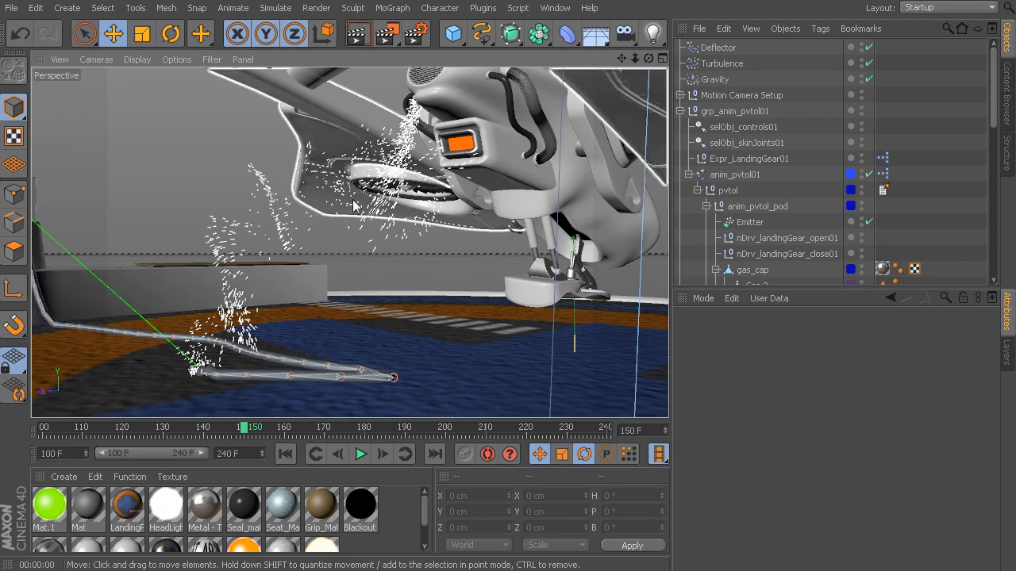
drag(355, 205, 327, 93)
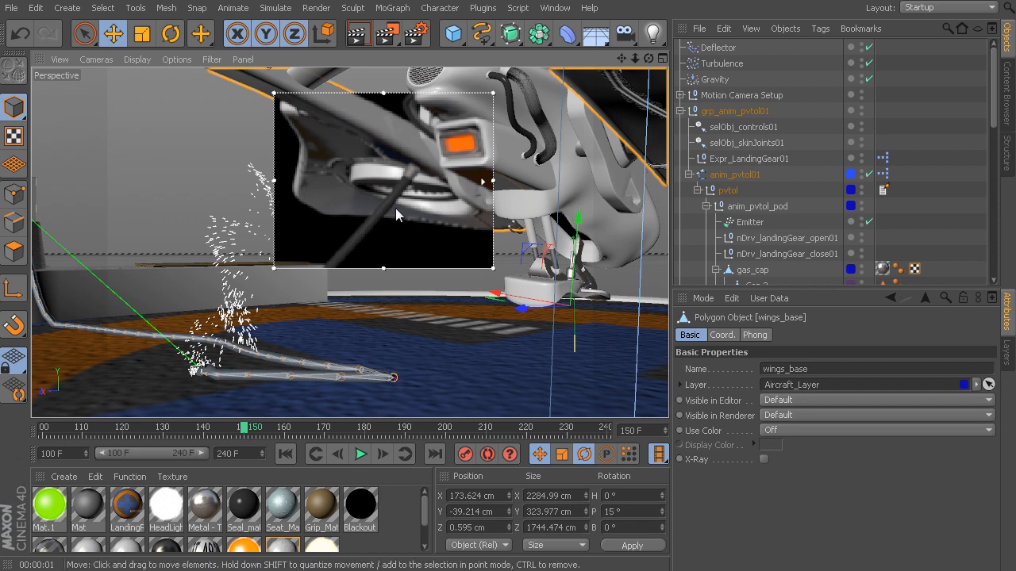
key(alt+r)
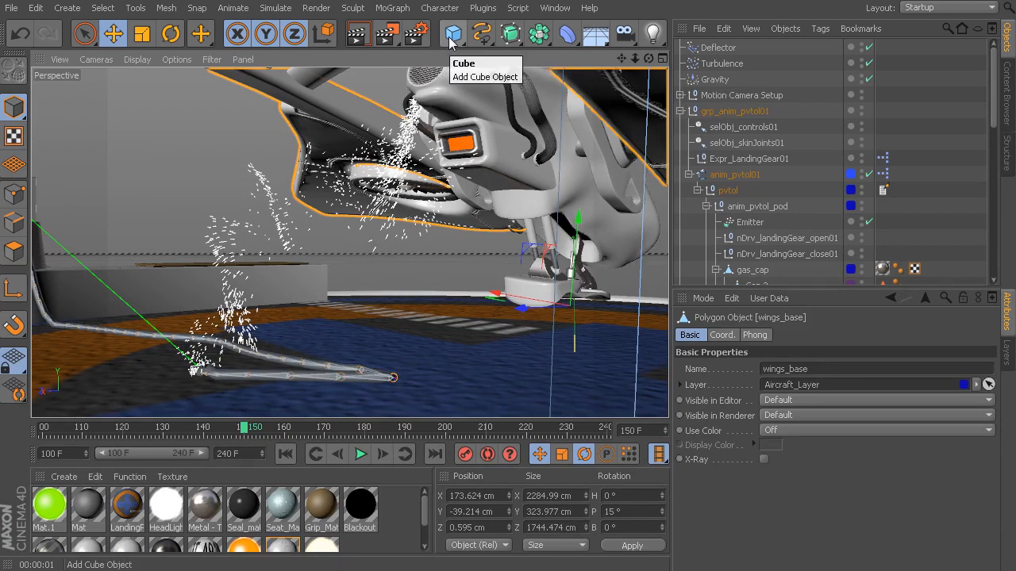
Step: Add a cube primitive and set its X, Y and Z sizes to 50 cm
click(449, 44)
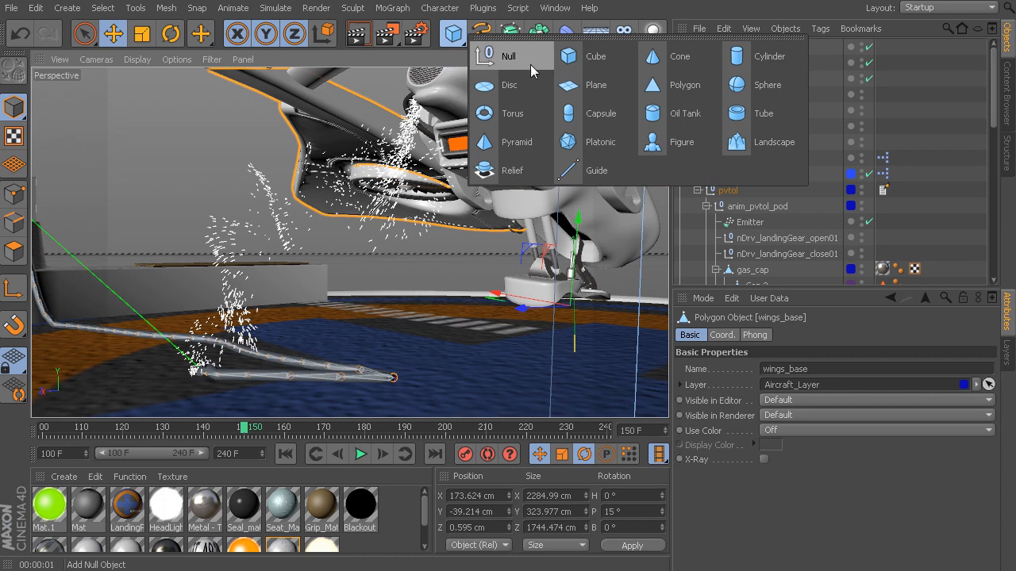
click(575, 62)
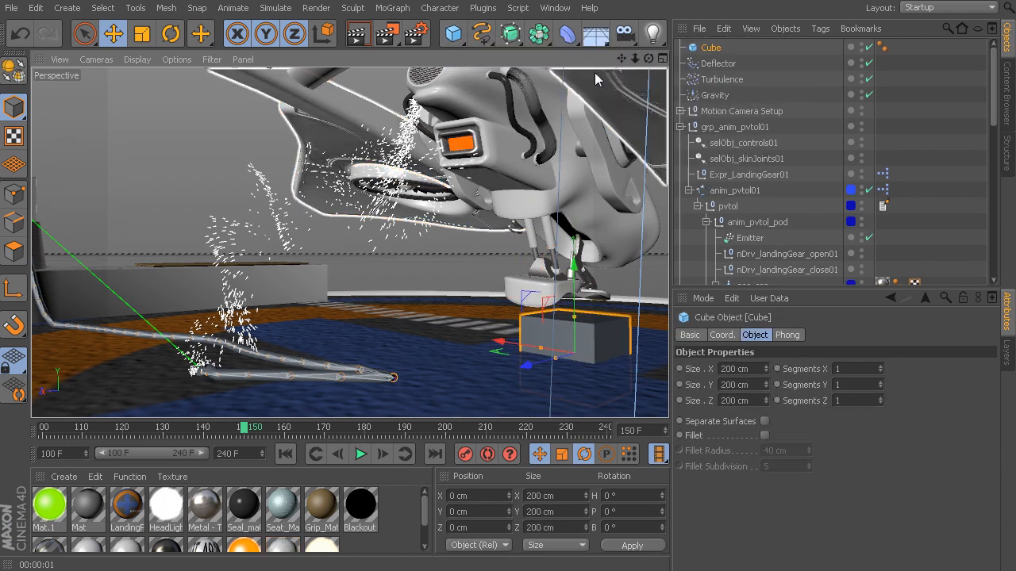
click(743, 368)
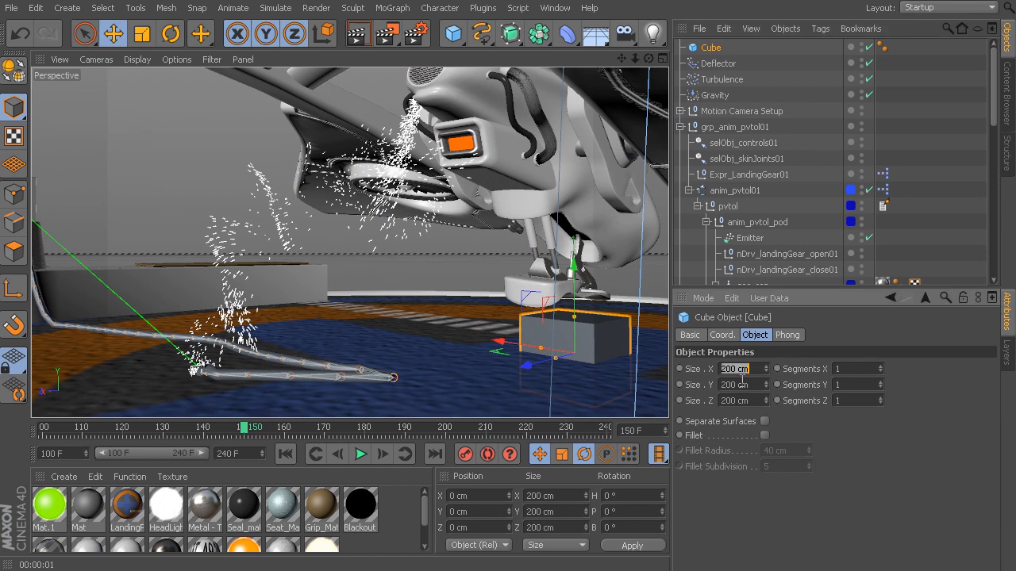
text(50)
key(Tab)
text(50)
key(Tab)
text(50)
key(Return)
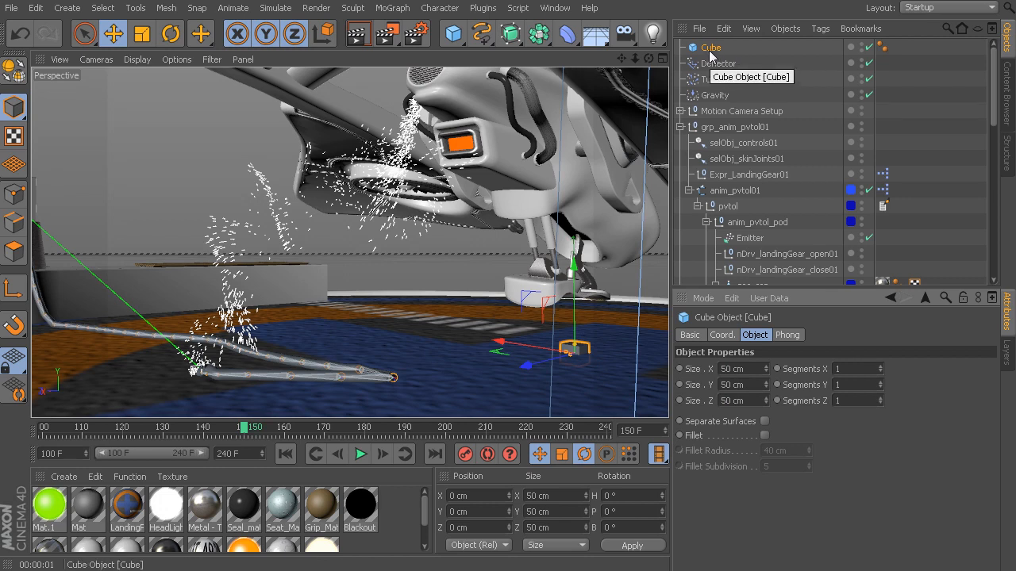
Step: Make the cube a child of the Emitter in the anim_pvtol_pod hierarchy
drag(710, 52, 752, 241)
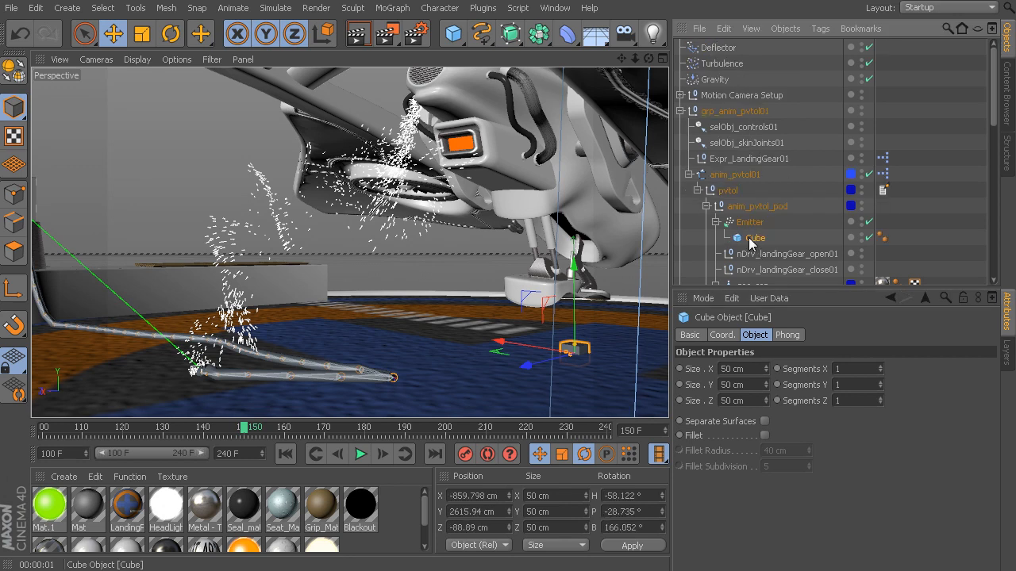
click(754, 224)
click(758, 239)
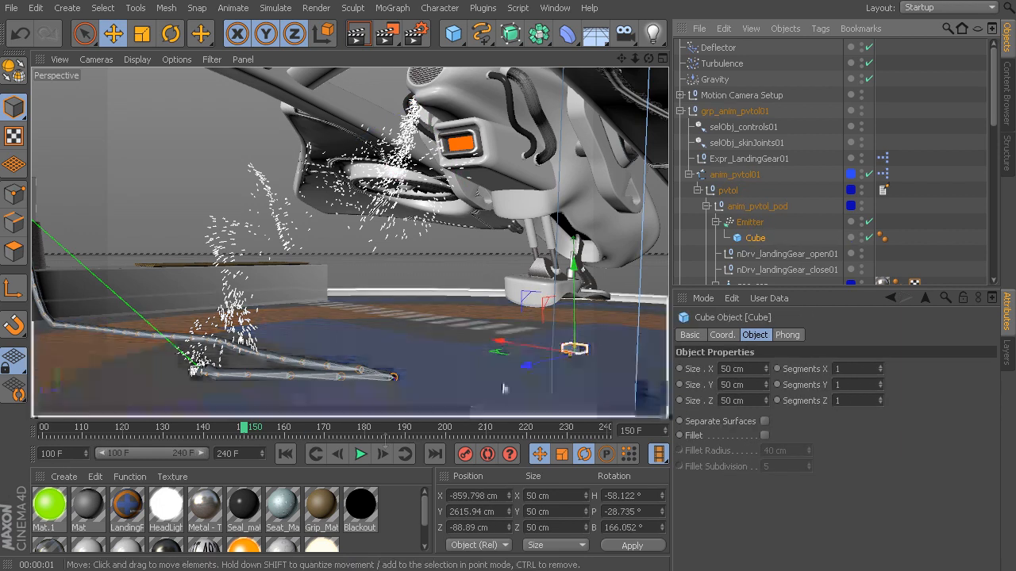
Step: Replay the animation from the first frame, stop at frame 157 and preview the emitted cubes in an interactive render region
click(282, 456)
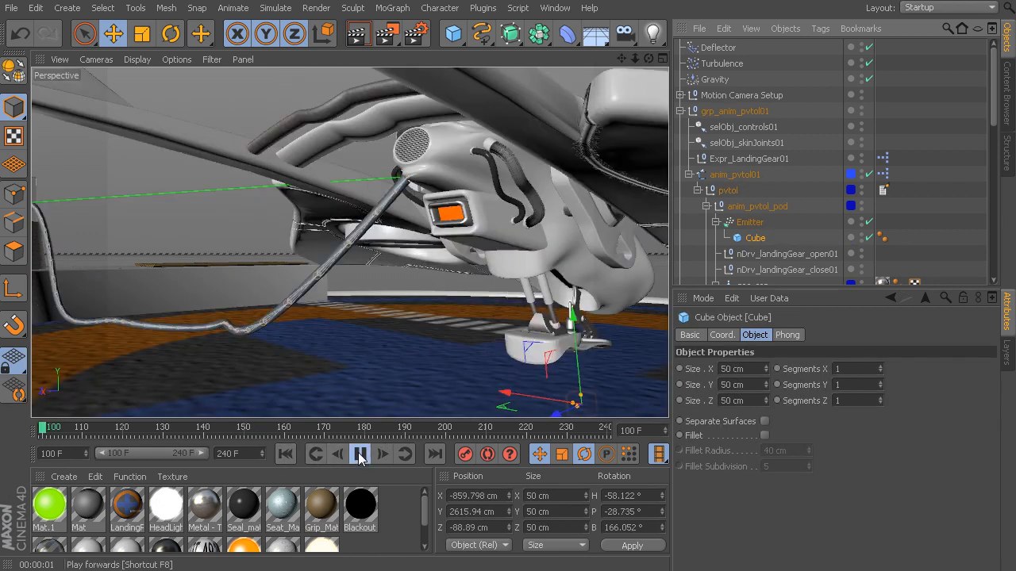
click(358, 453)
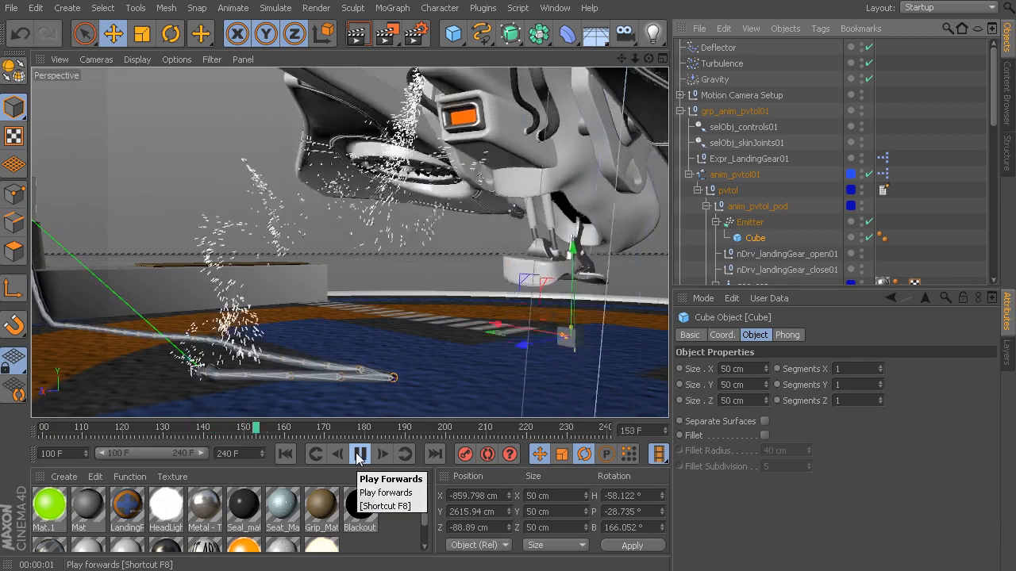
click(359, 453)
alt+middle_drag(347, 244, 341, 267)
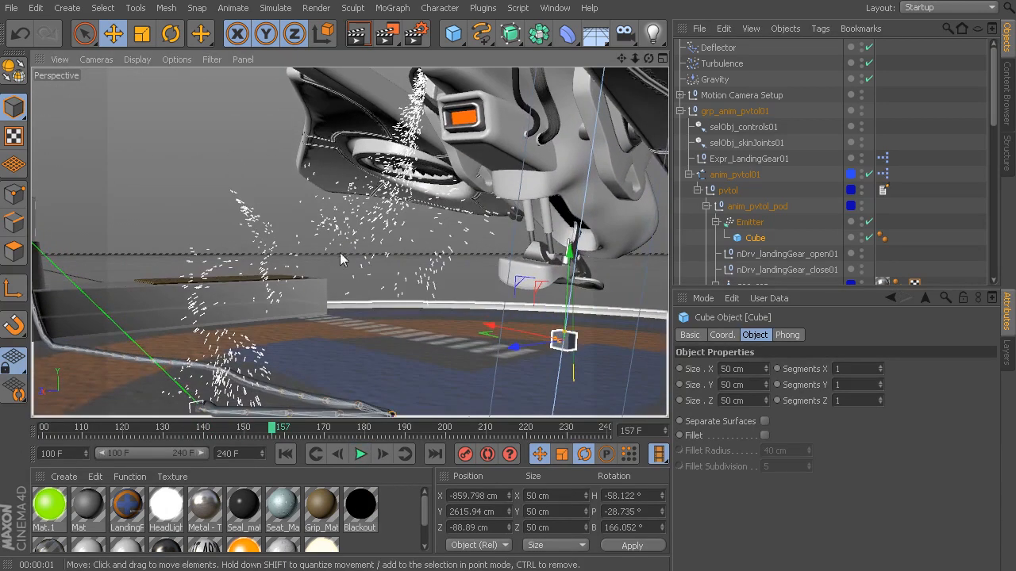
key(alt+r)
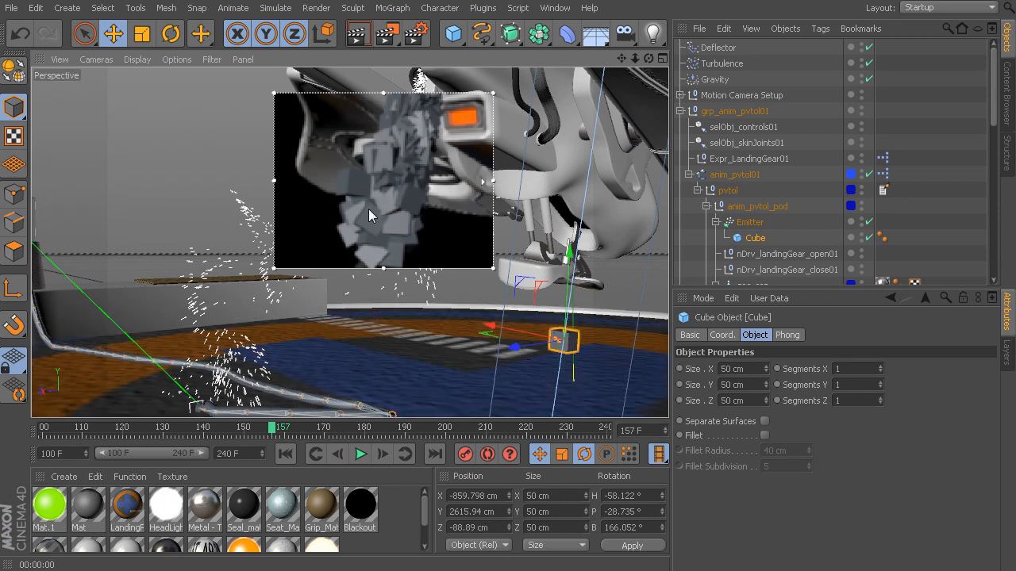
key(alt+r)
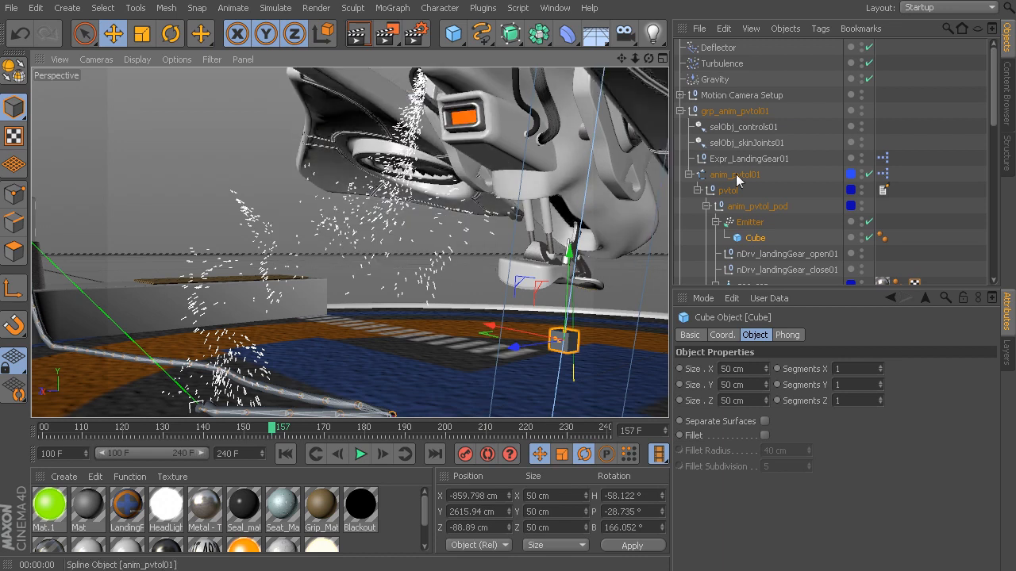
Step: Turn on Show Objects in the Emitter's particle settings
click(758, 223)
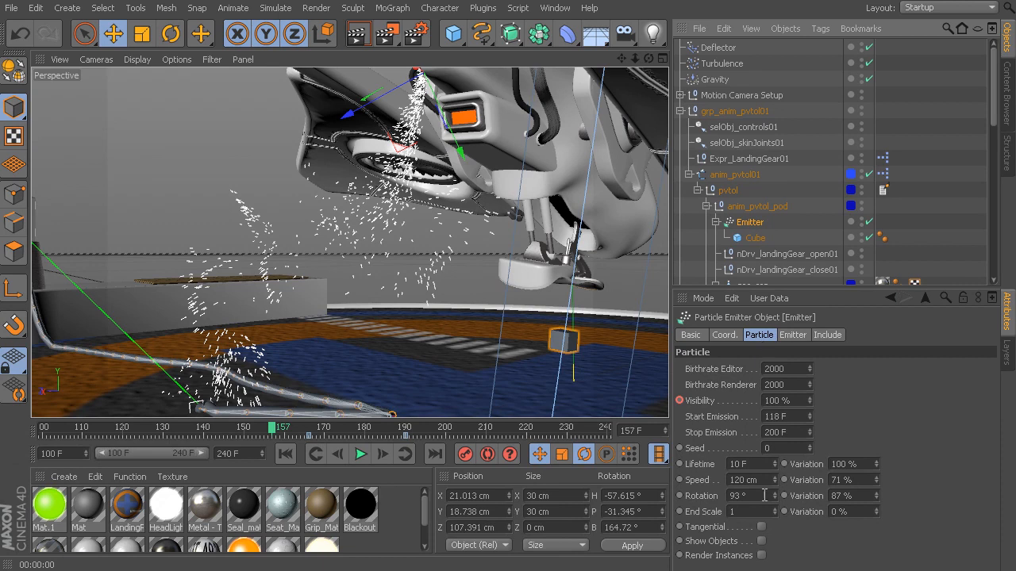
click(761, 542)
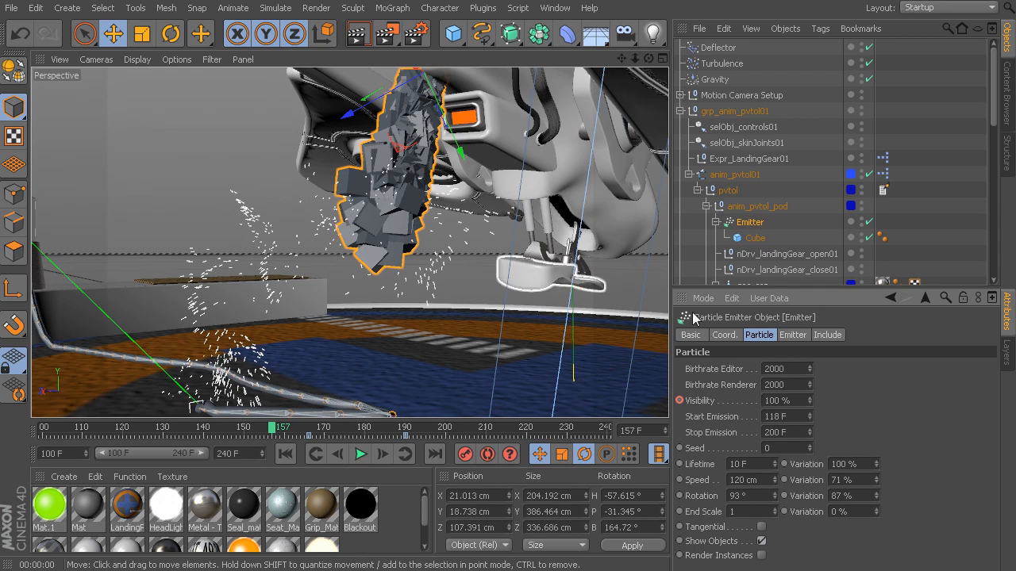
Step: Reduce the emitted cube's X, Y and Z sizes to 10 cm
click(755, 238)
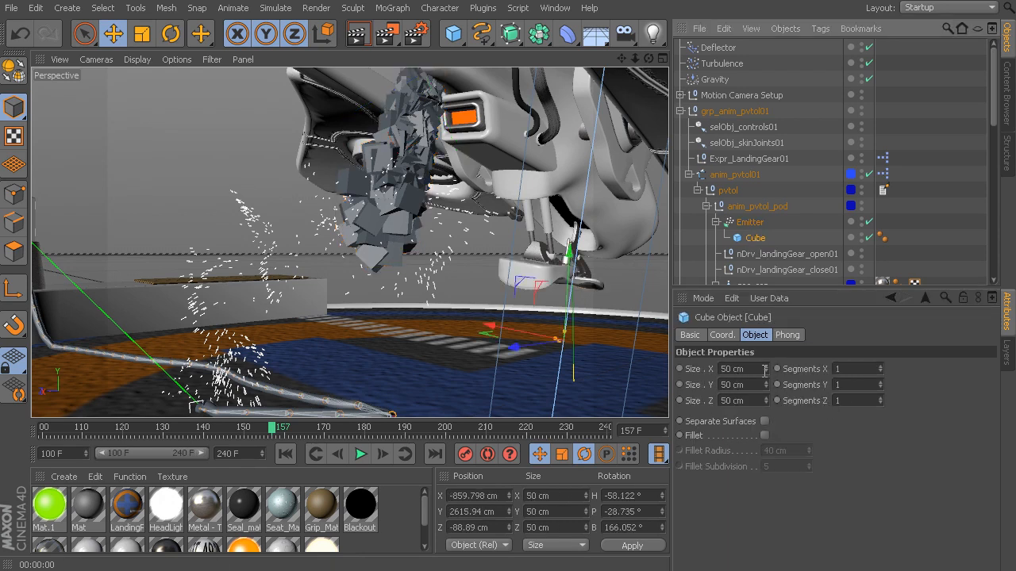
click(732, 369)
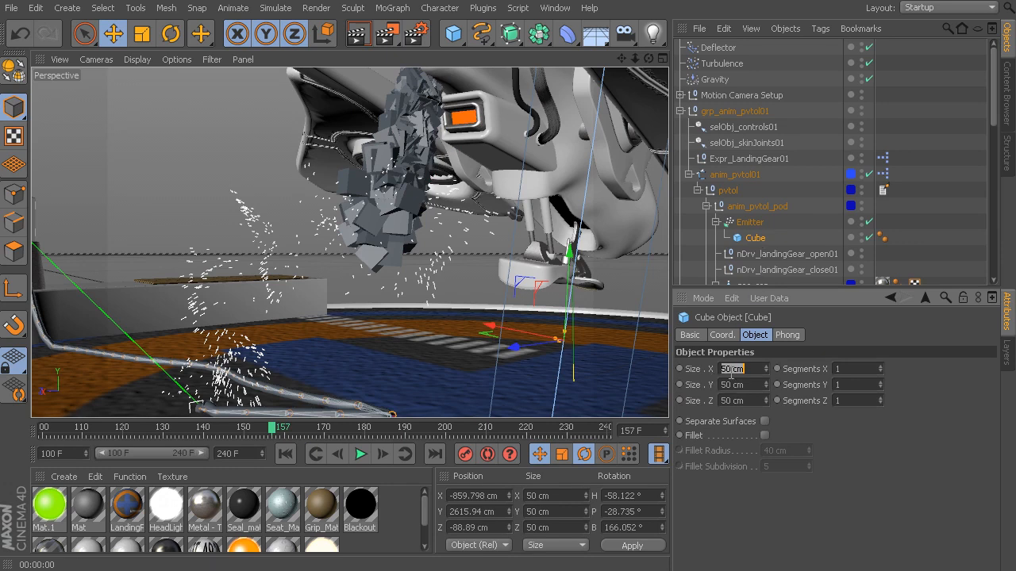
text(10)
key(Tab)
text(10)
key(Tab)
text(10)
key(Return)
Step: Examine the stream of small cubes up close from several angles and preview it in an interactive render region
alt+middle_drag(413, 216, 408, 277)
alt+right_drag(408, 277, 416, 205)
alt+drag(416, 206, 559, 252)
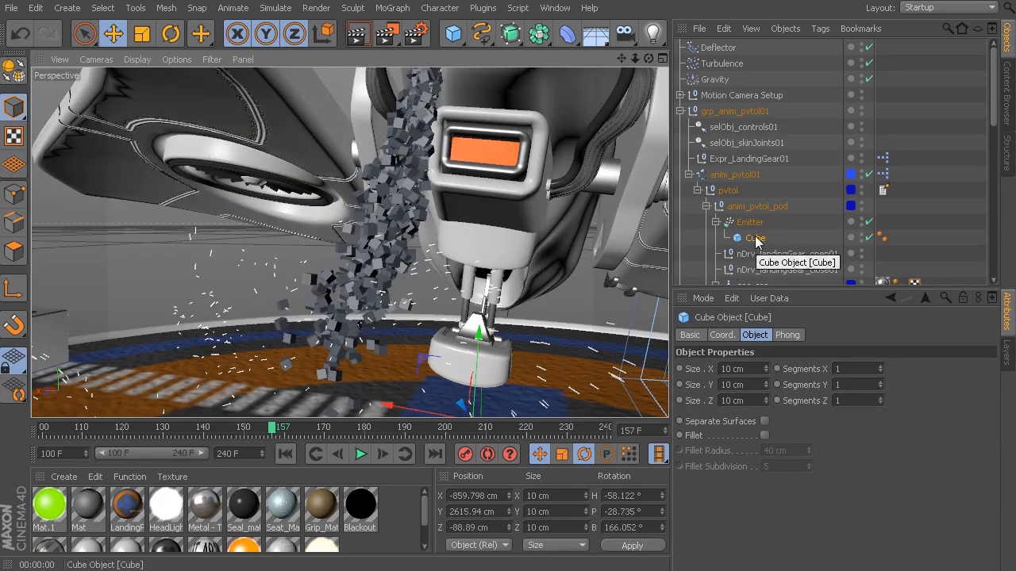
mouse_move(374, 287)
alt+mouse_down()
mouse_move(276, 286)
mouse_move(428, 294)
mouse_move(361, 288)
alt+mouse_up()
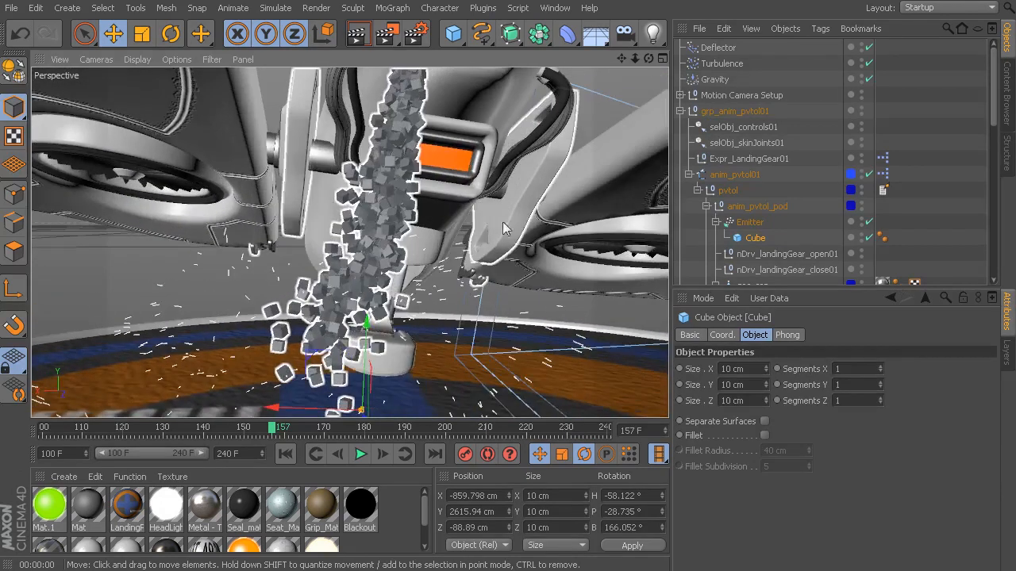
alt+drag(428, 215, 306, 231)
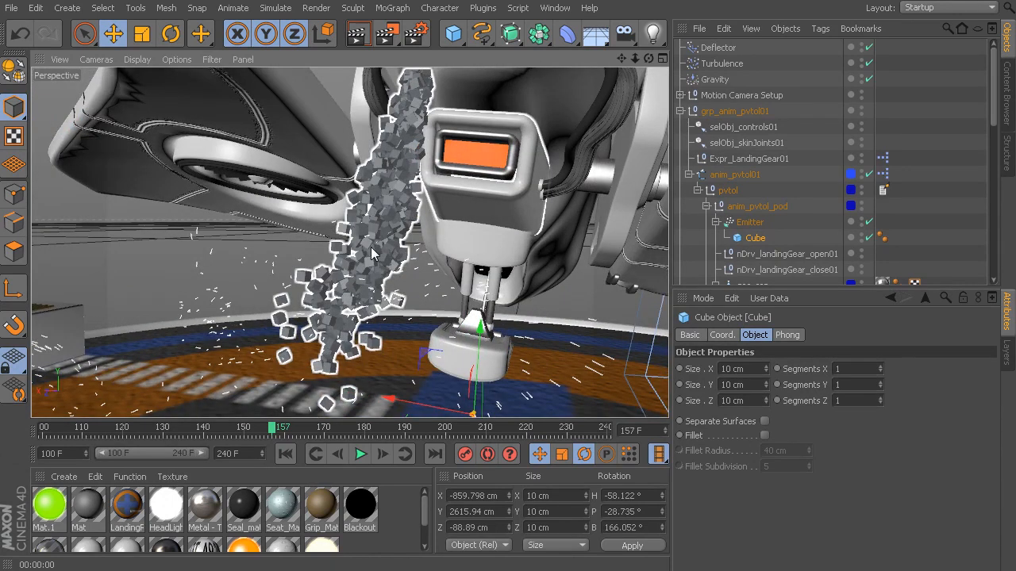
key(alt+r)
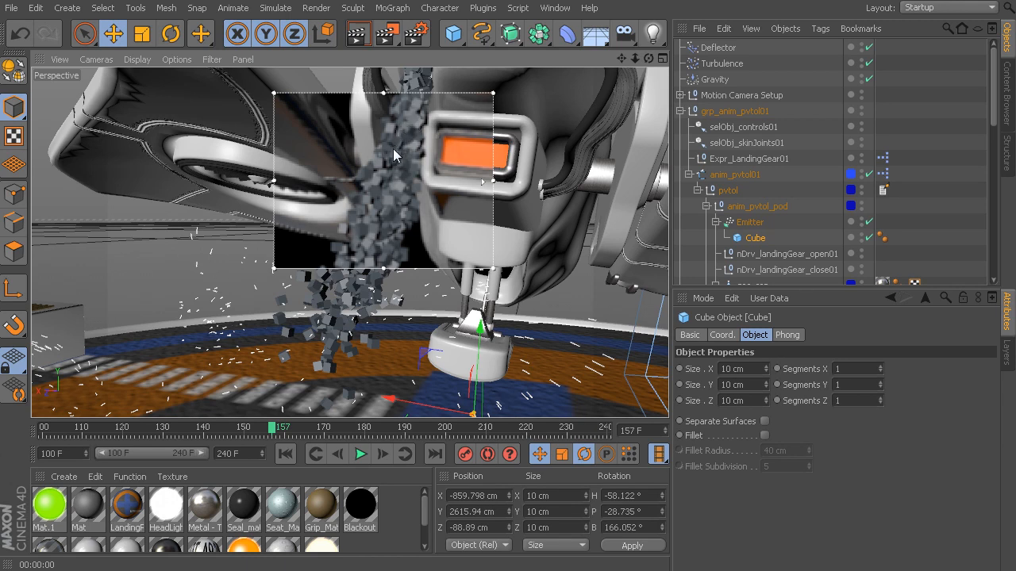
key(alt+r)
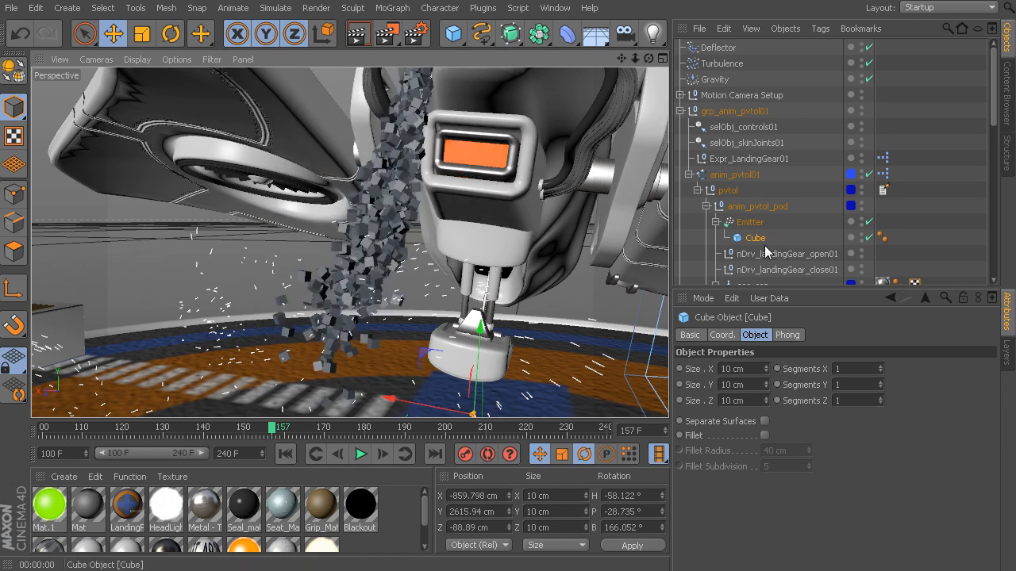
Step: Delete the cube from under the Emitter
click(750, 223)
click(755, 240)
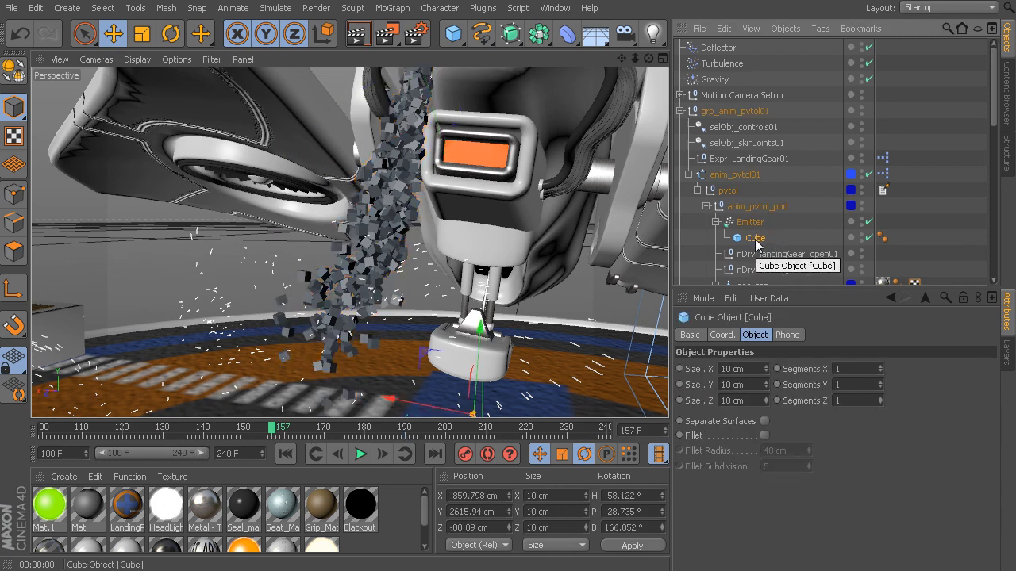
key(Delete)
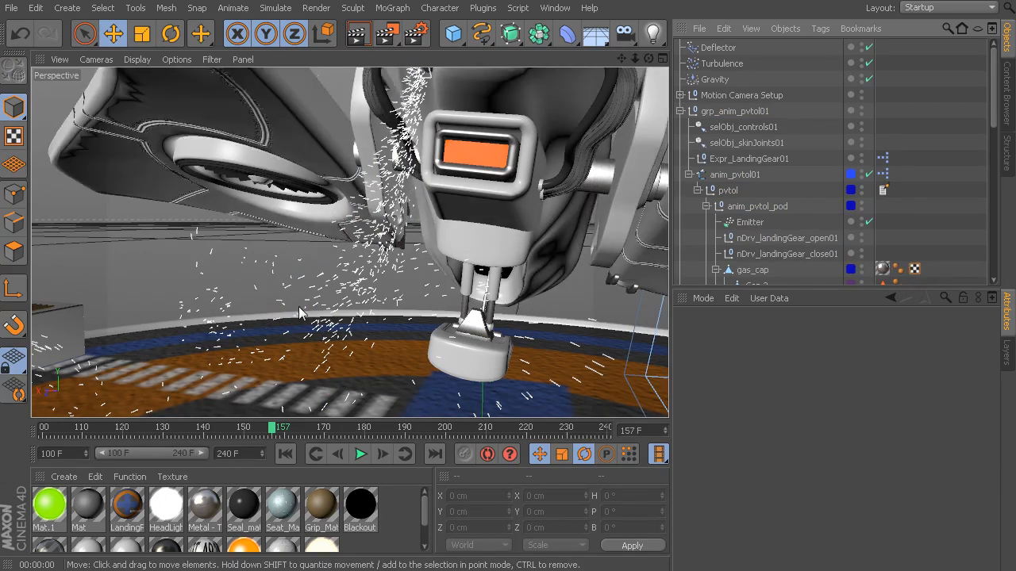
Step: Detach the material creation commands into a floating palette and create a PyroCluster 3D shader material
alt+drag(357, 280, 321, 278)
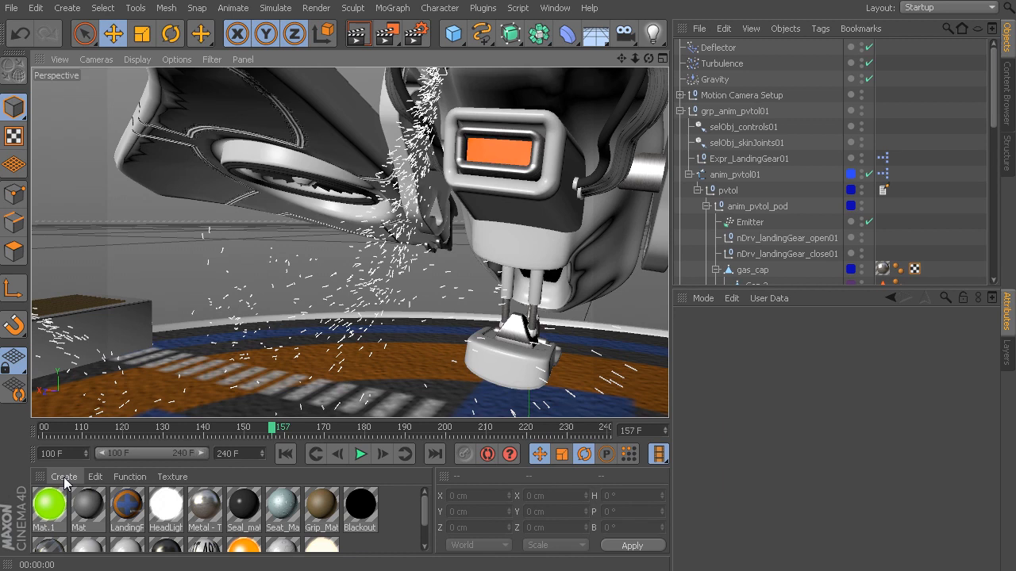
click(63, 477)
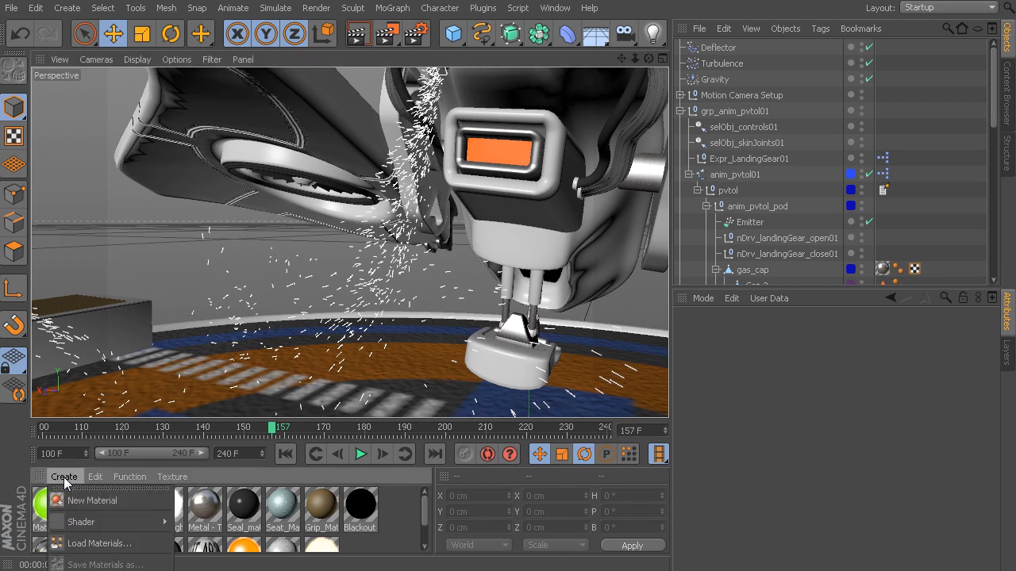
mouse_move(80, 523)
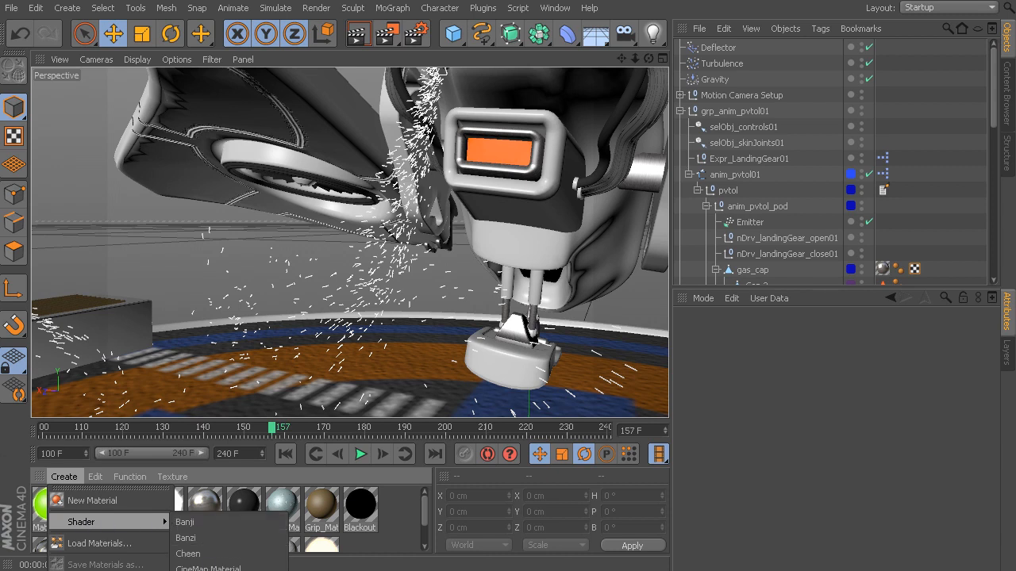
click(141, 488)
drag(134, 482, 175, 135)
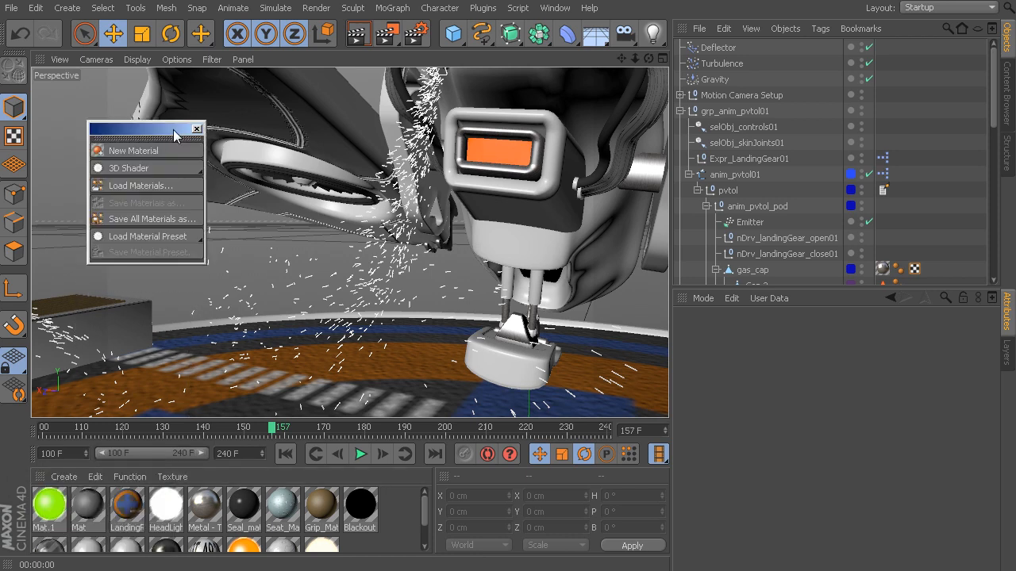
mouse_move(152, 170)
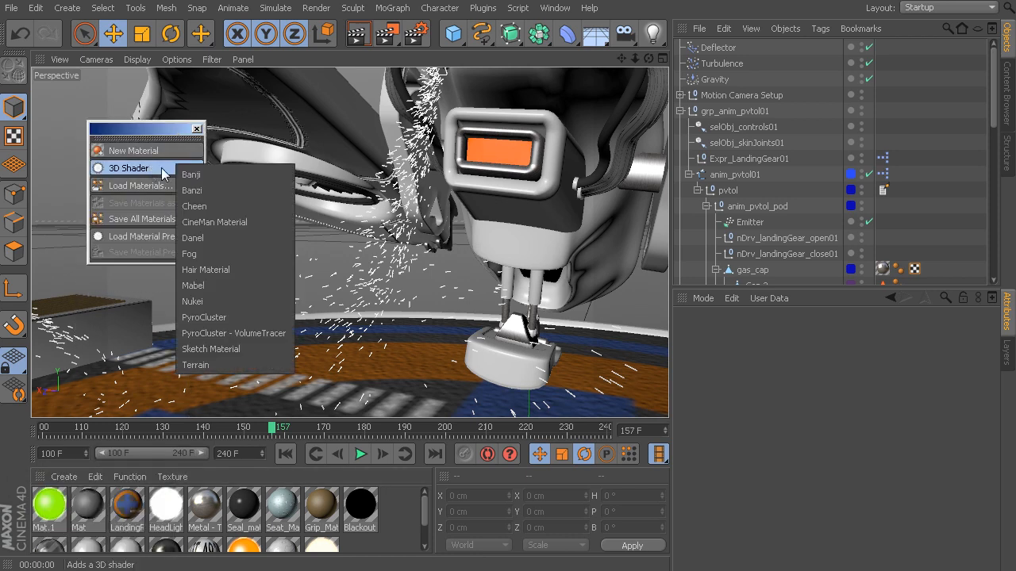
click(230, 317)
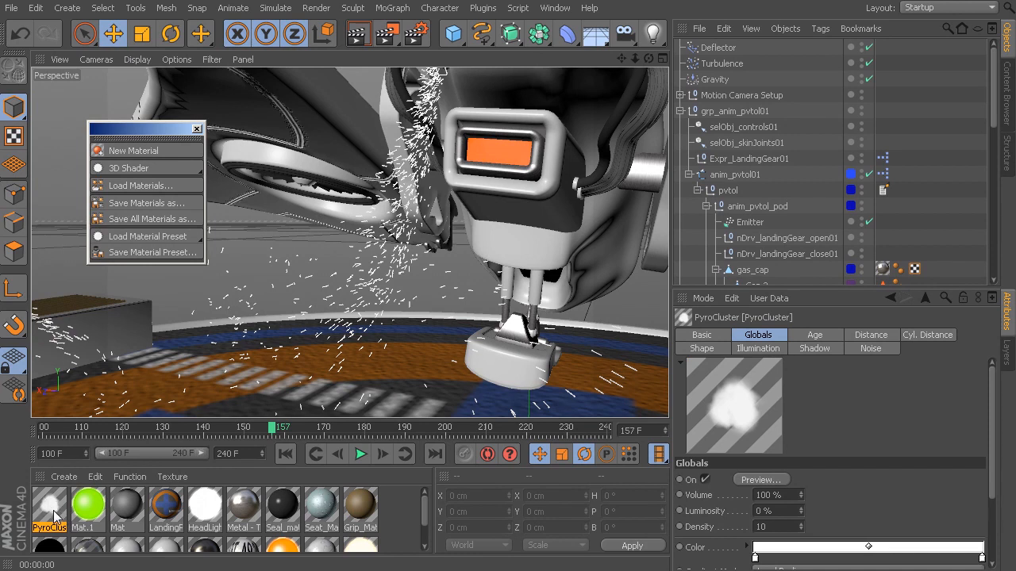
Step: Assign the PyroCluster material to the Emitter and preview it in an interactive render region
drag(50, 512, 750, 208)
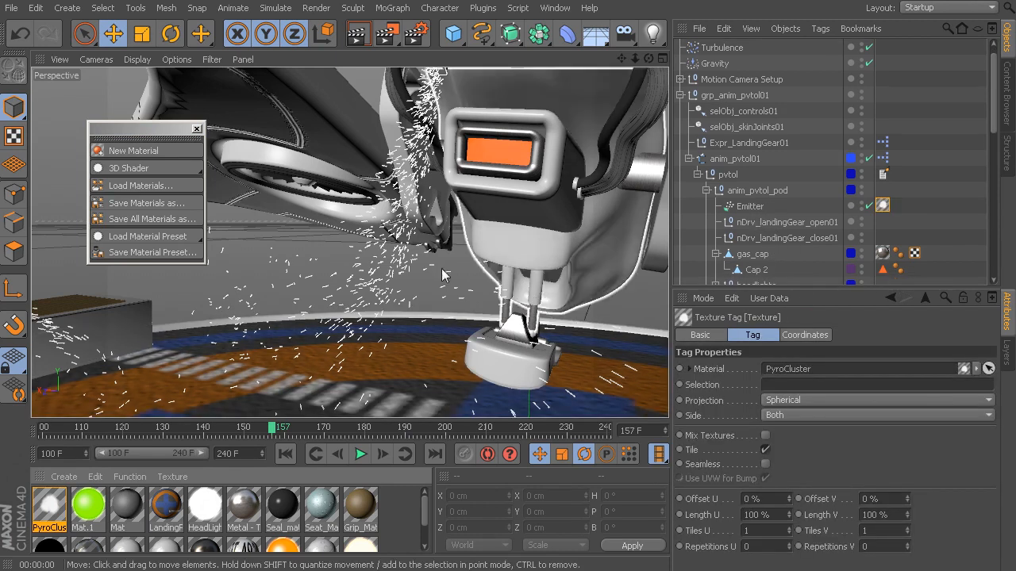
key(alt+r)
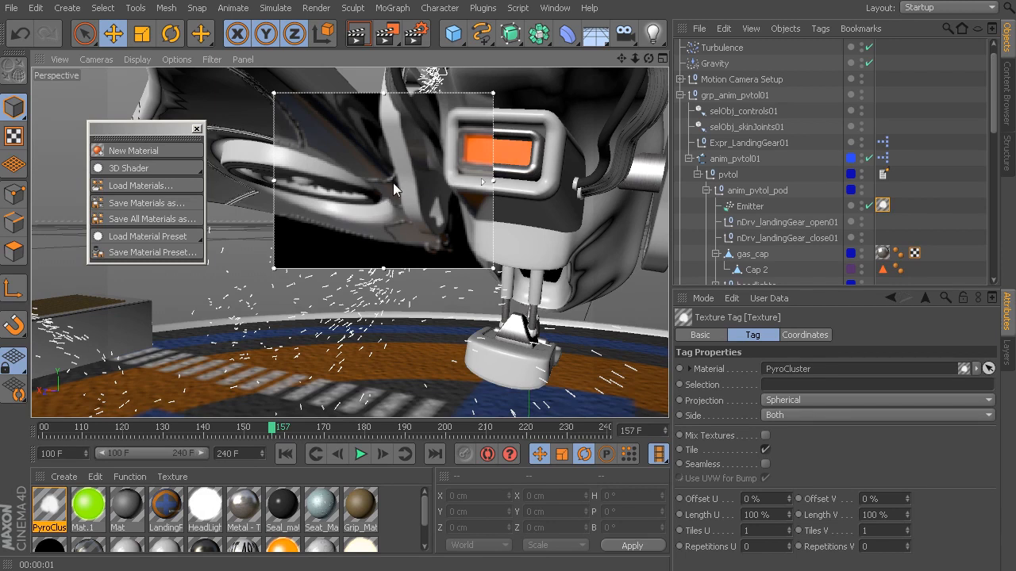
Step: Turn off the interactive render region, create a PyroCluster - VolumeTracer 3D shader material, and dismiss the floating material palette
key(alt+r)
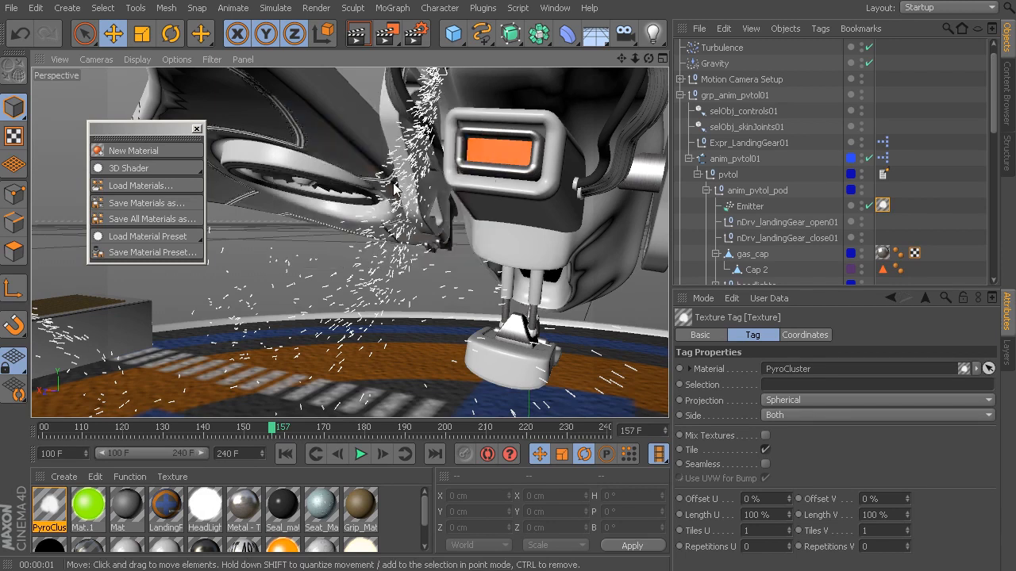
click(139, 169)
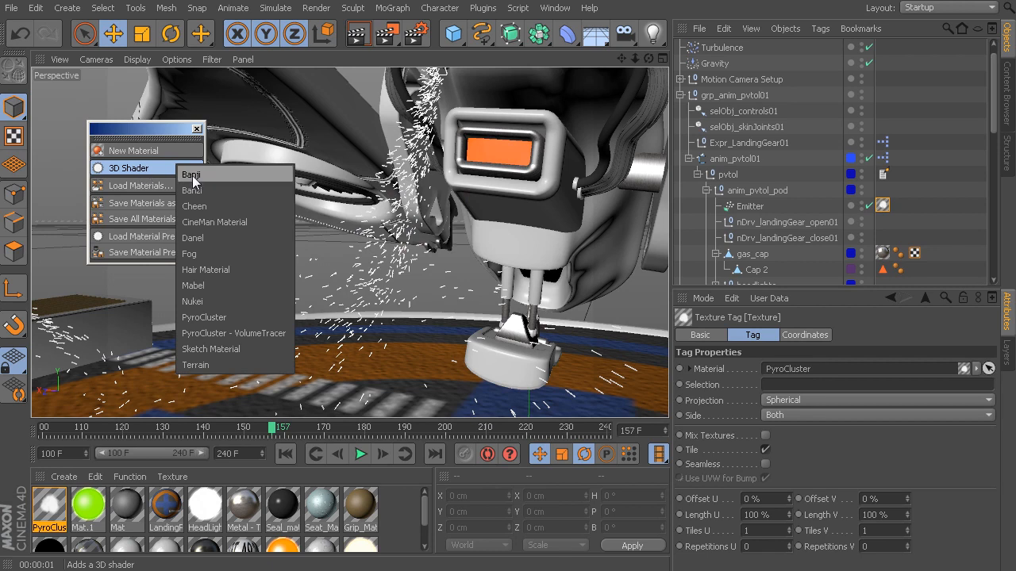
click(209, 333)
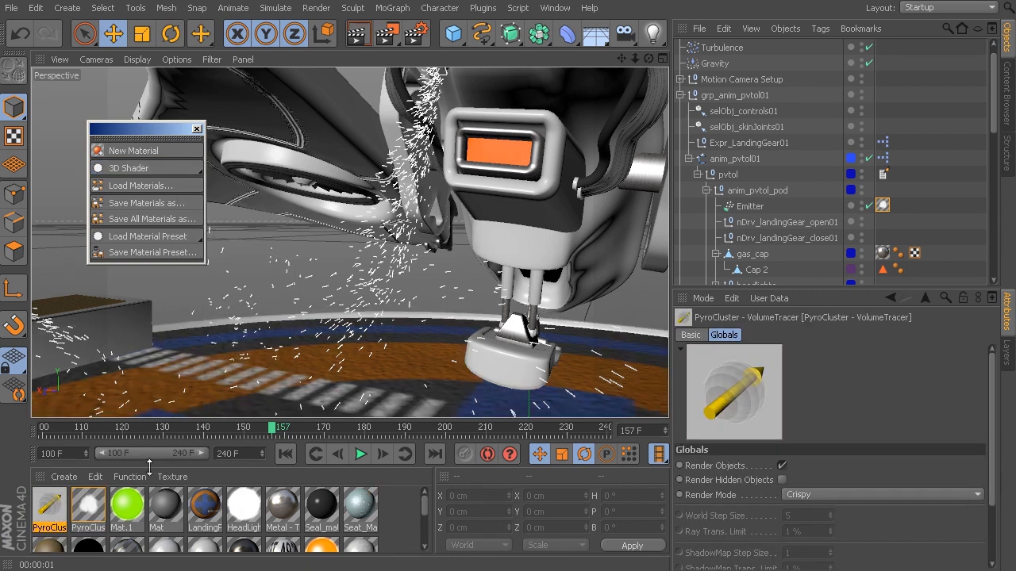
click(197, 130)
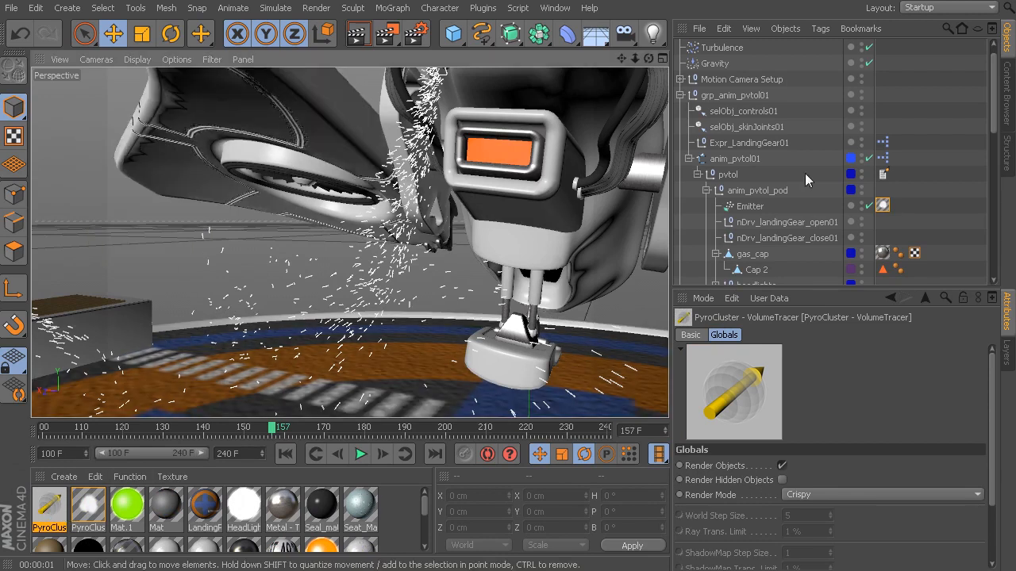
Step: Add an Environment object to the scene and assign the PyroCluster - VolumeTracer material to it
scroll(993, 100, up, 1)
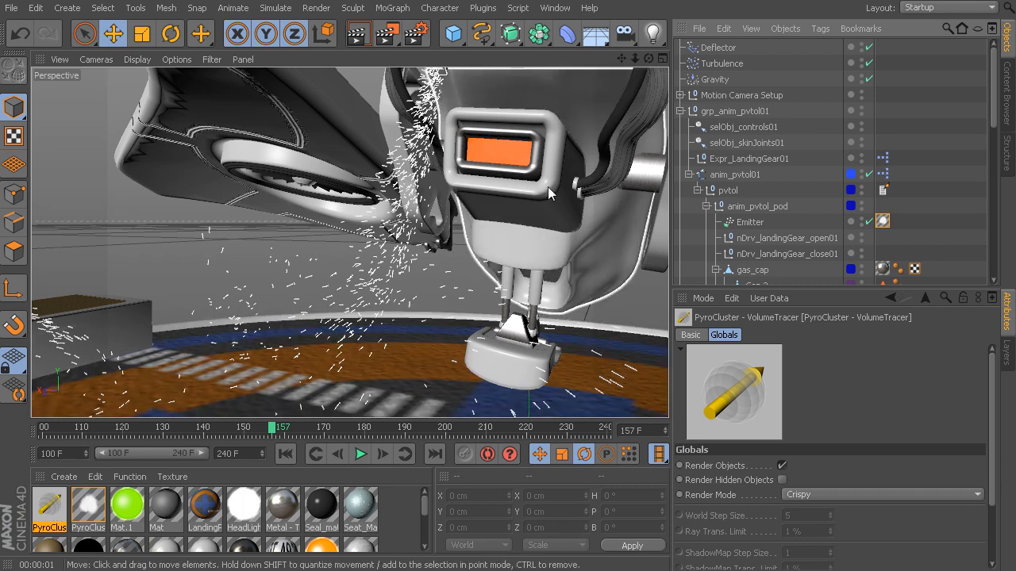
click(596, 35)
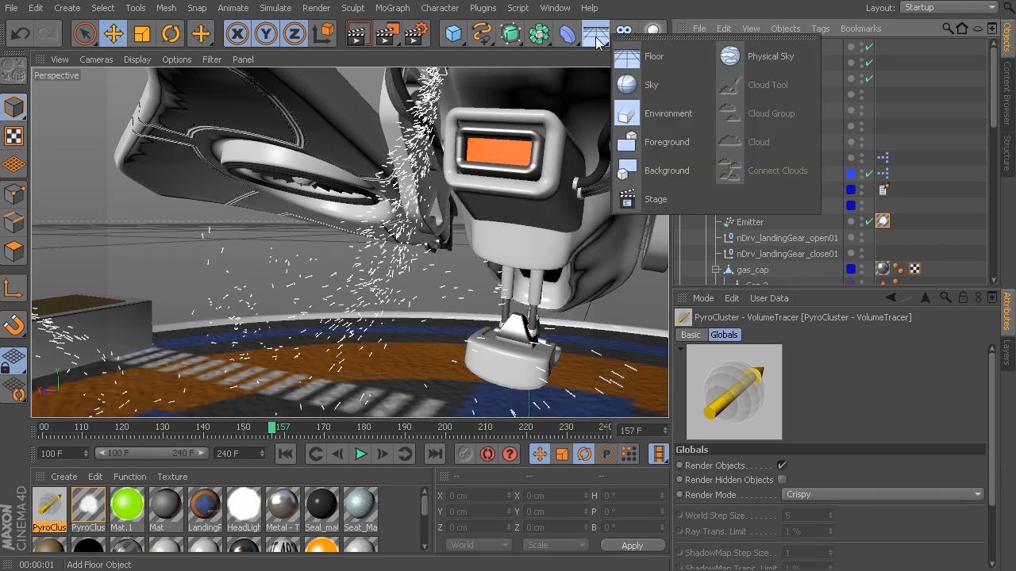
click(673, 114)
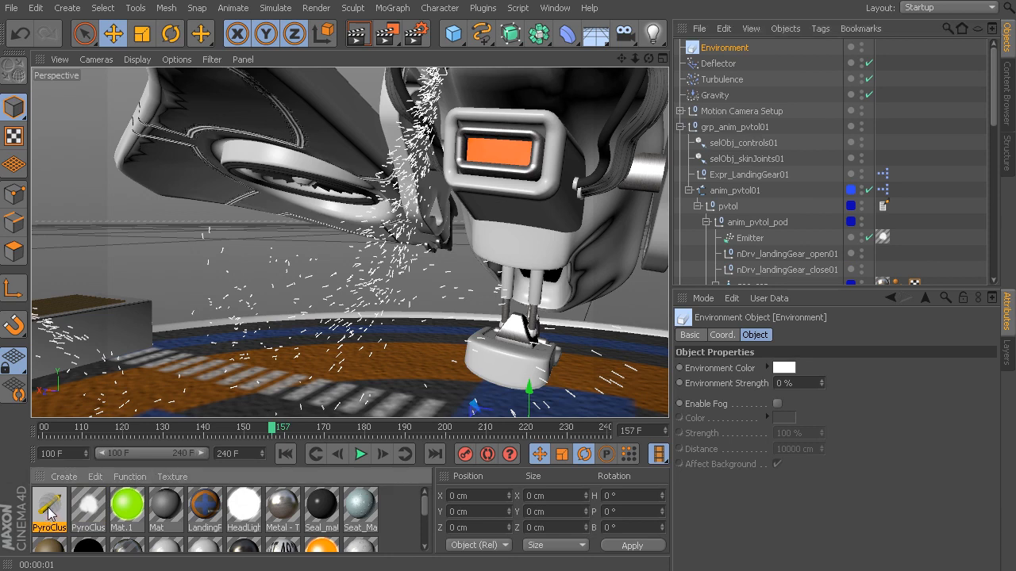
drag(49, 510, 737, 48)
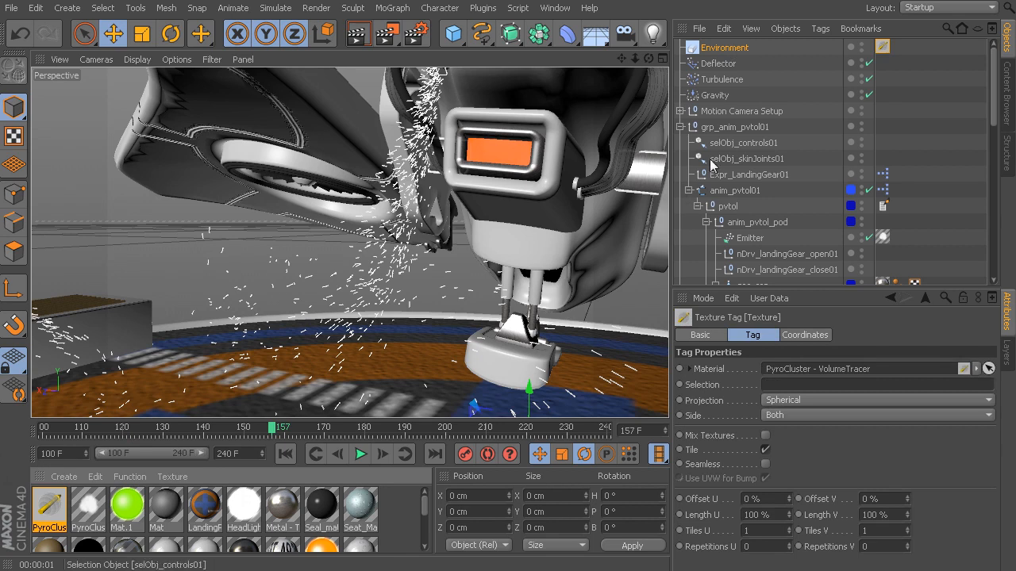
Step: Check the Environment object and the Emitter's PyroCluster tag, and preview the volumetric gas in an interactive render region
click(728, 51)
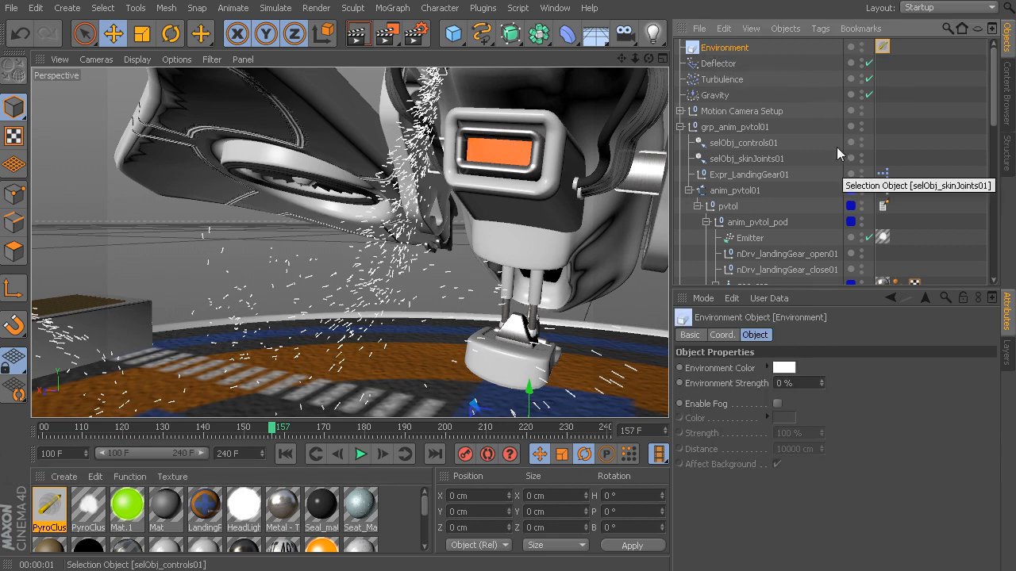
click(883, 238)
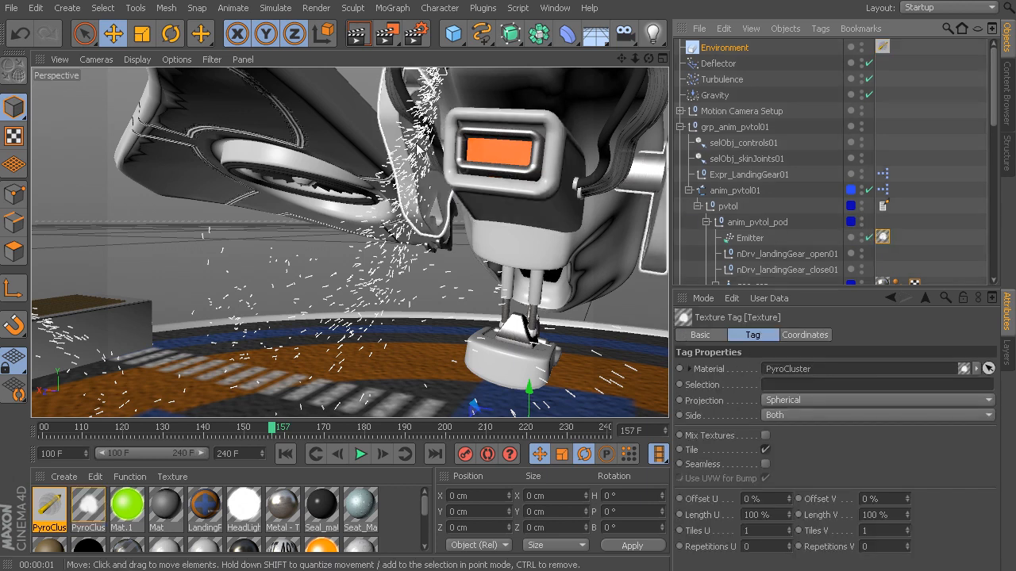
key(alt+r)
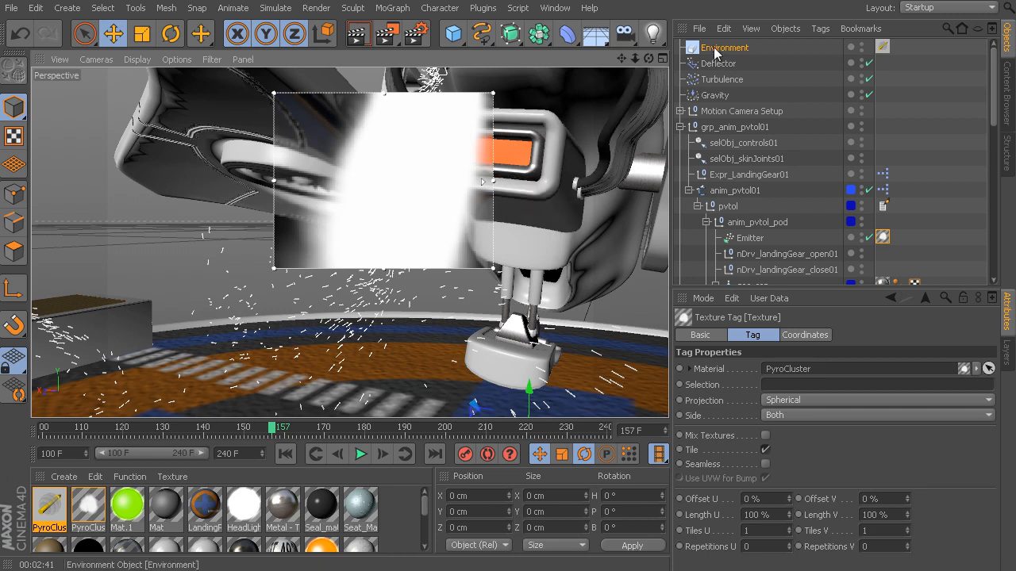
Step: Try the Hazy render mode on the Environment's VolumeTracer material and check the gas in the rendered preview
double_click(882, 49)
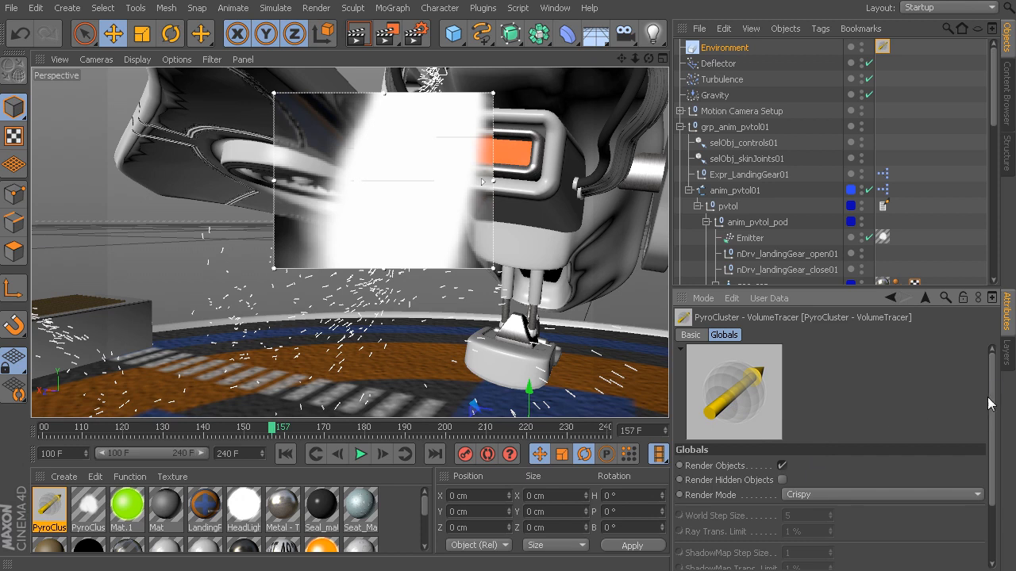
drag(994, 381, 992, 446)
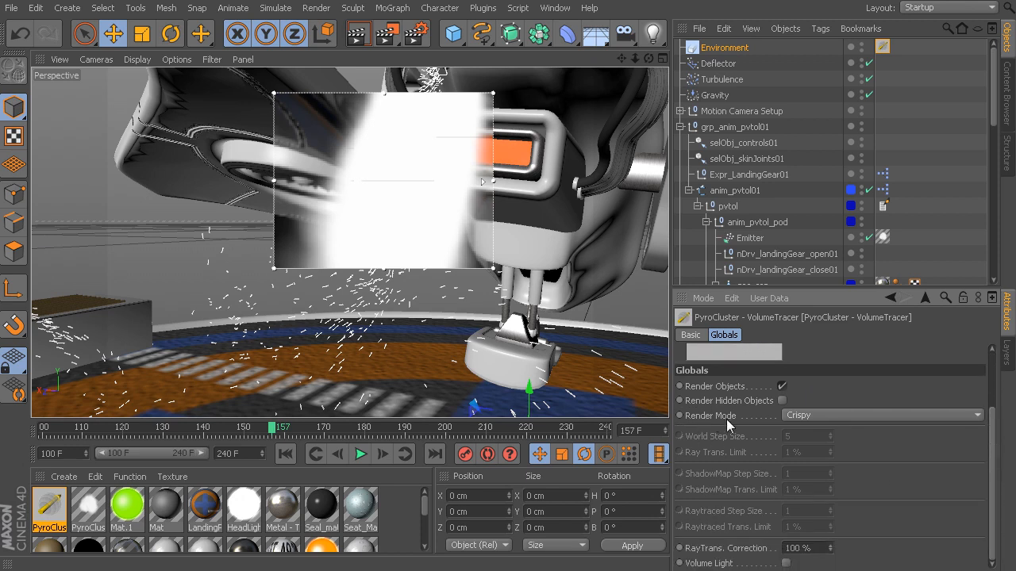
click(900, 414)
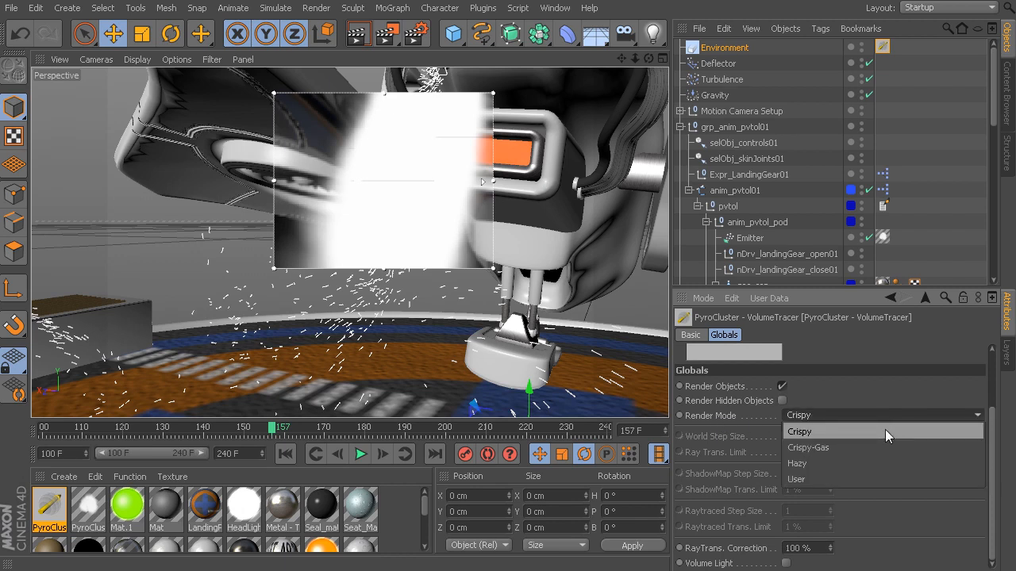
click(819, 461)
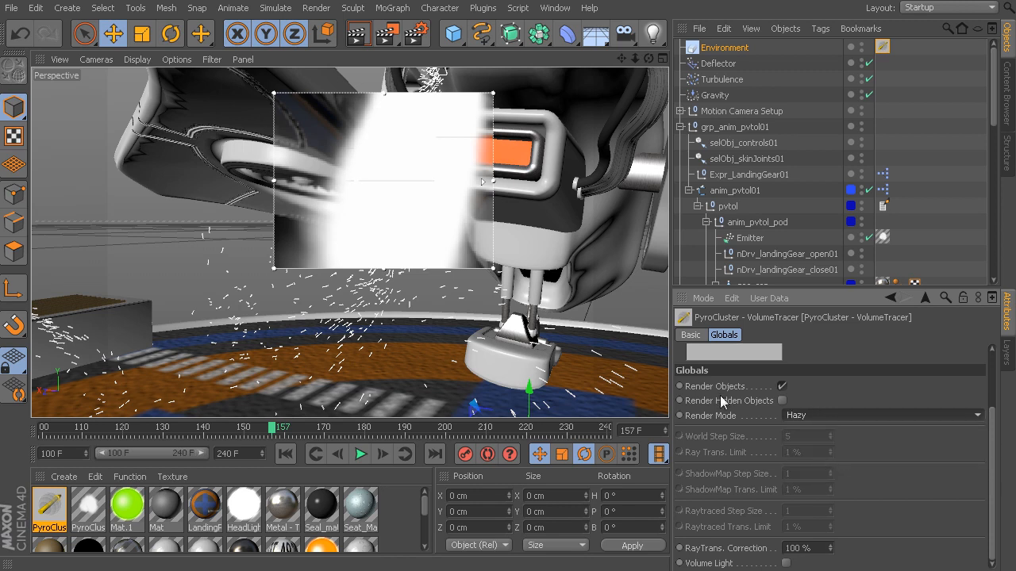
middle_click(427, 226)
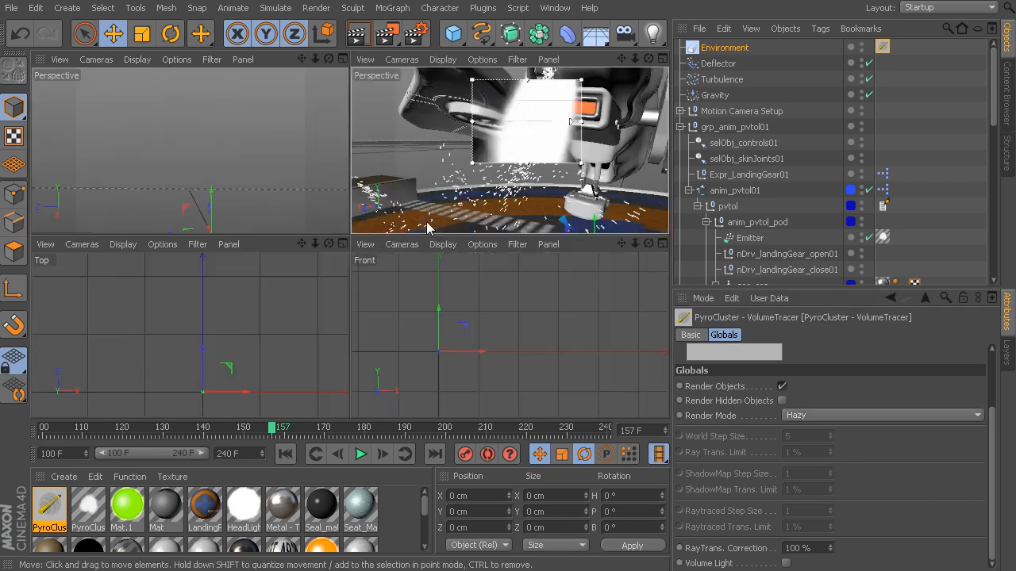
middle_click(453, 172)
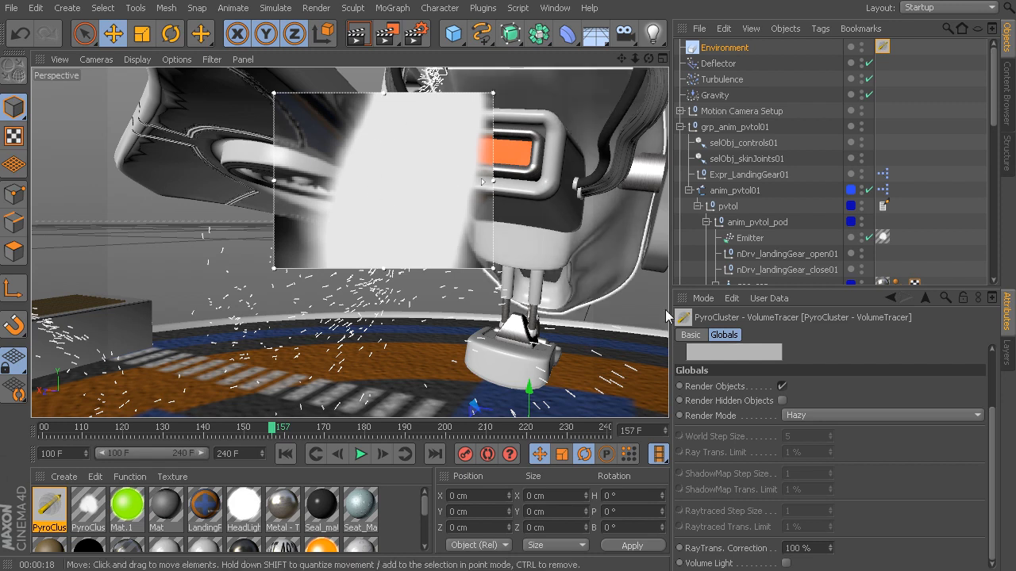
Step: Switch the VolumeTracer material's render mode to User and set its World Step Size to 50
click(815, 415)
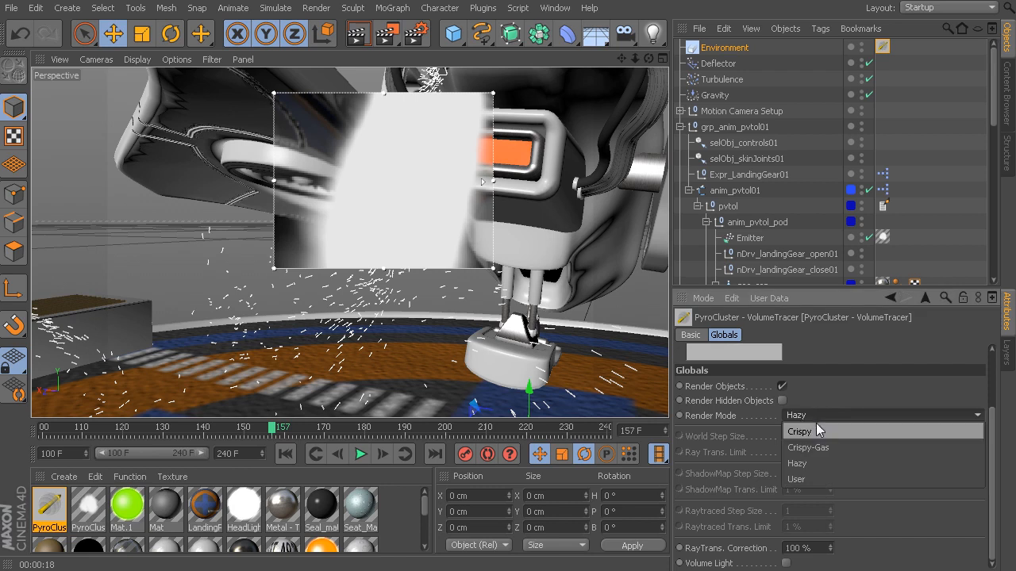
click(817, 476)
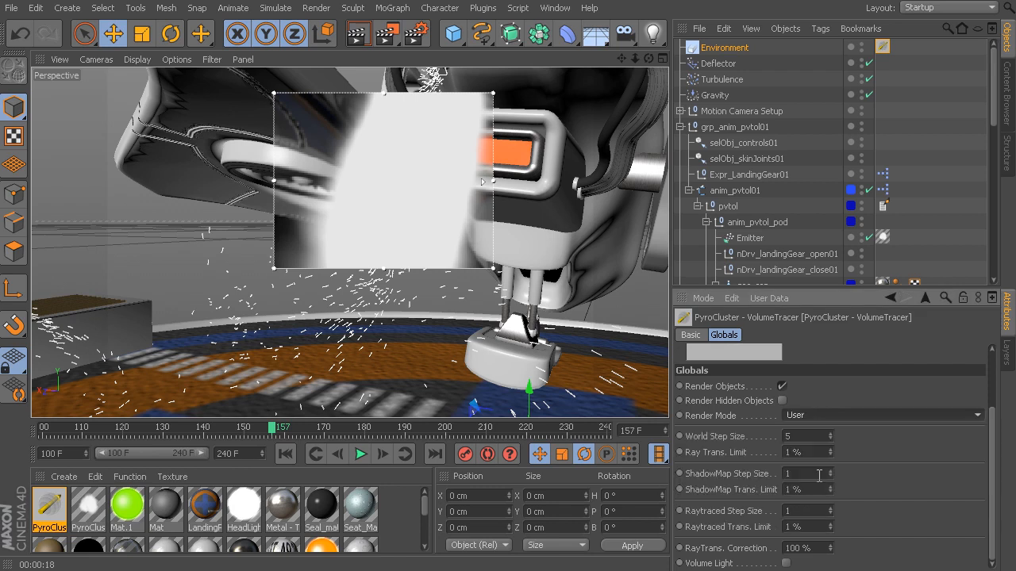
double_click(807, 436)
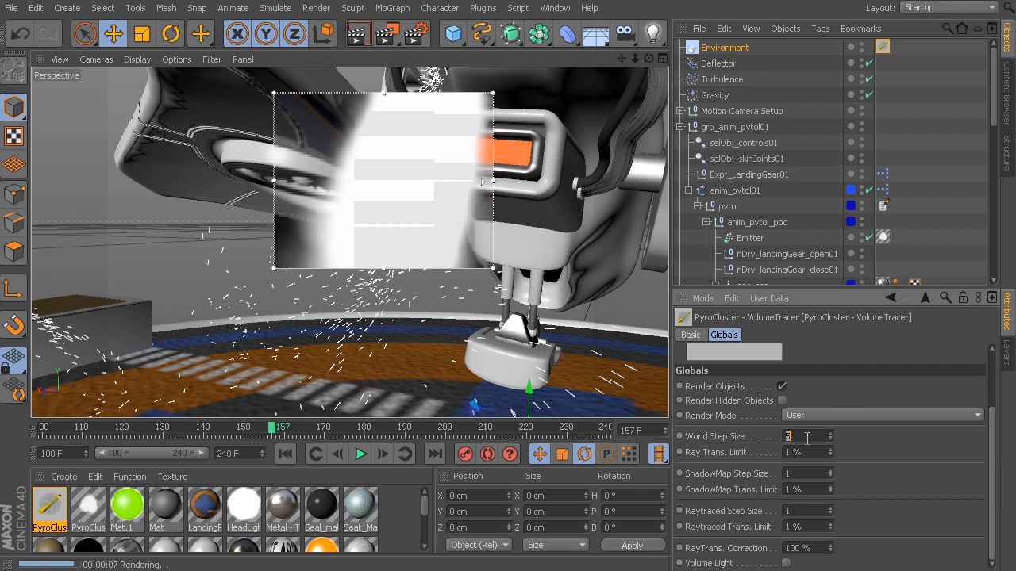
text(0)
key(Return)
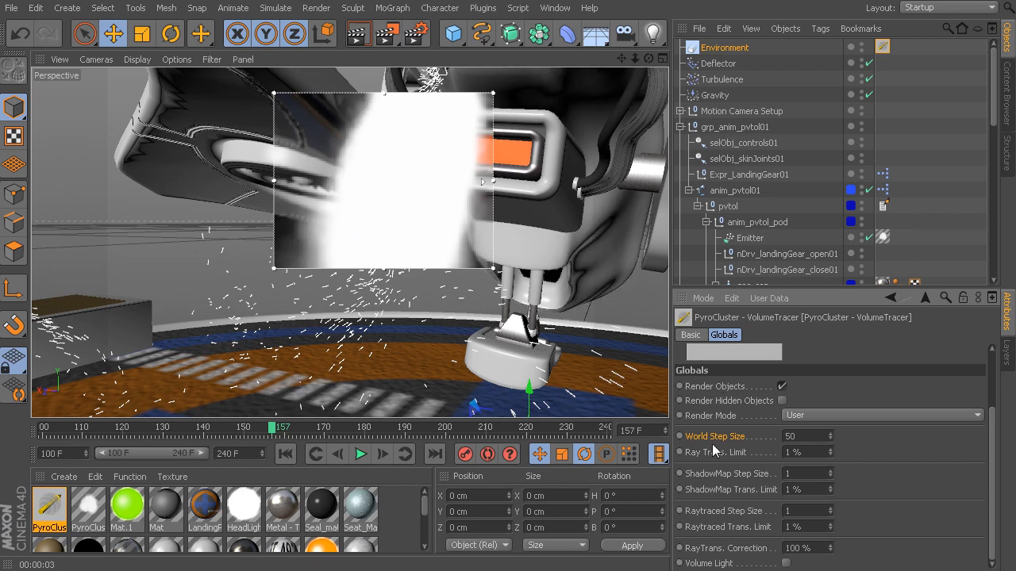
double_click(812, 436)
click(812, 437)
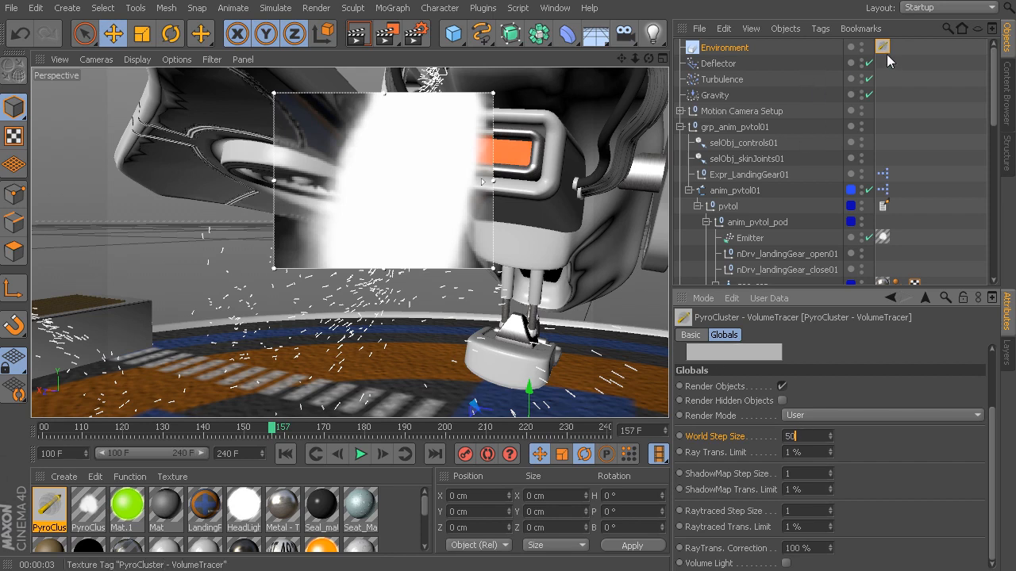
Step: Open the settings of the PyroCluster material assigned to the Emitter
click(883, 238)
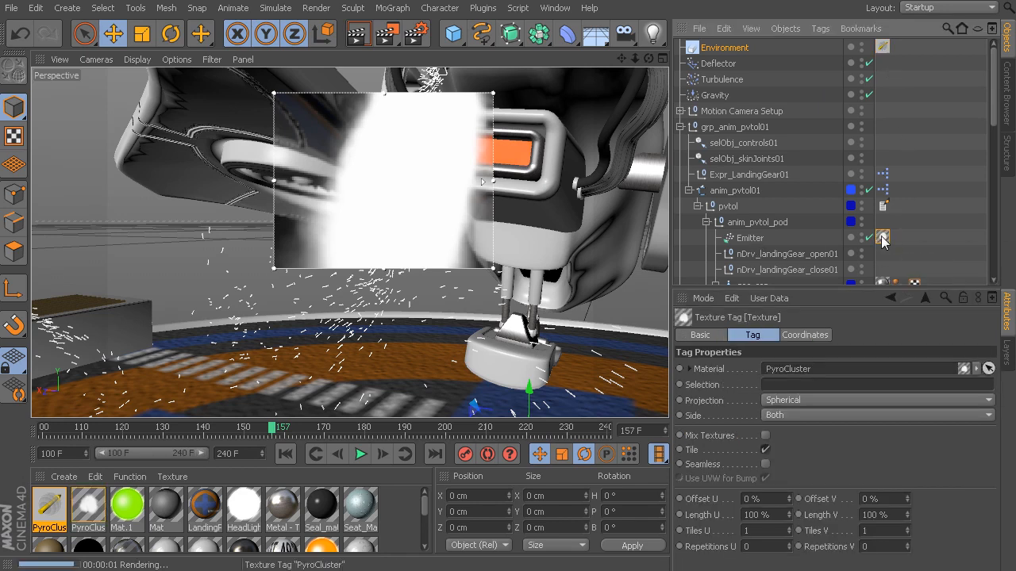
double_click(884, 238)
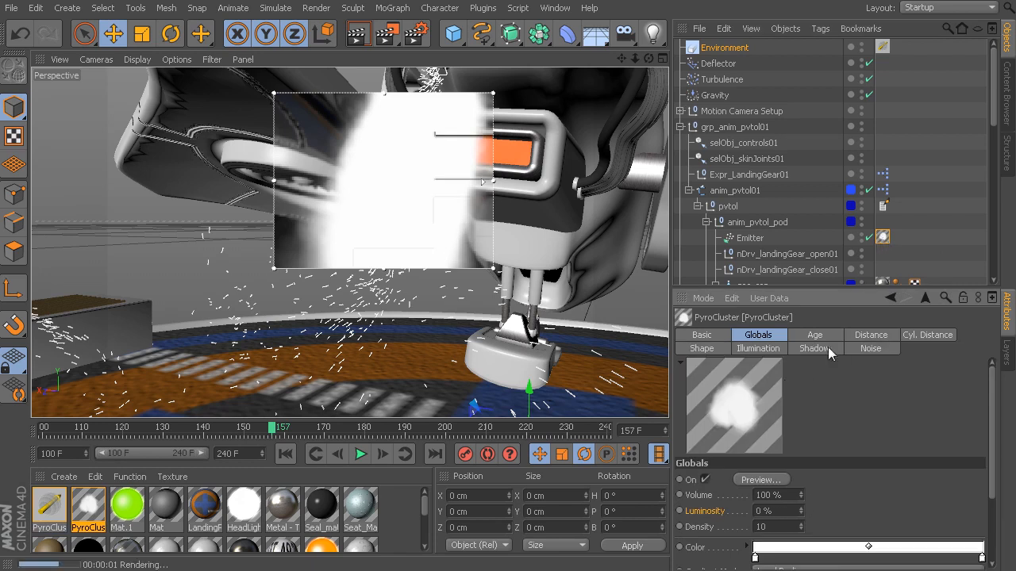